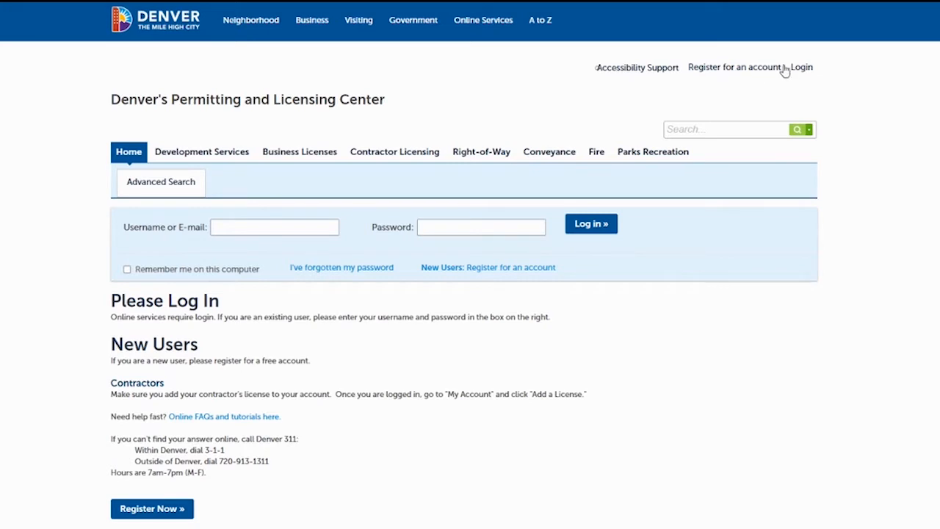
Log in to the permitting center with the account e-mail and password.
click(733, 72)
click(298, 229)
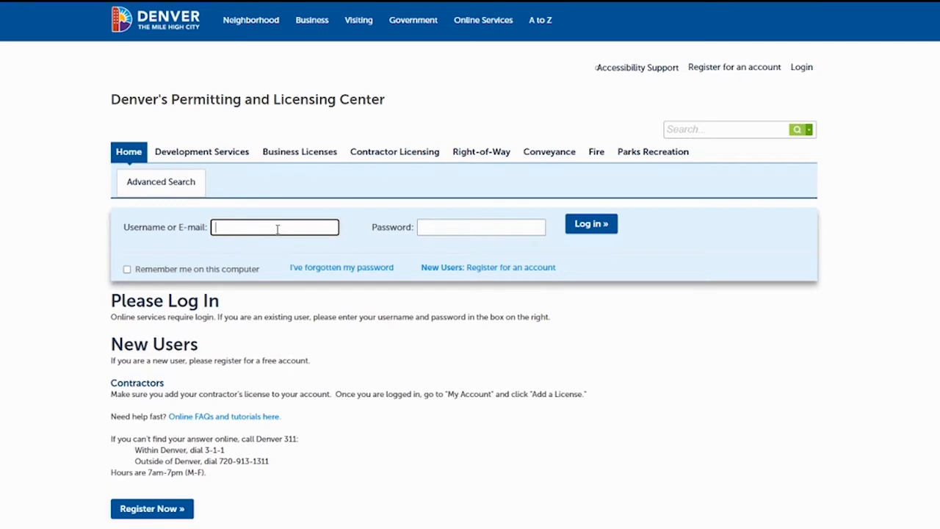
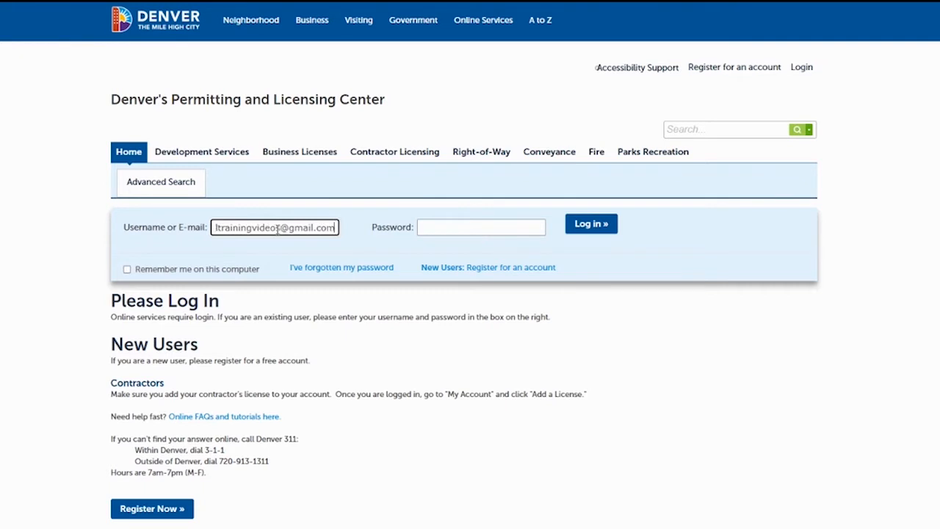
click(450, 227)
key(ctrl+v)
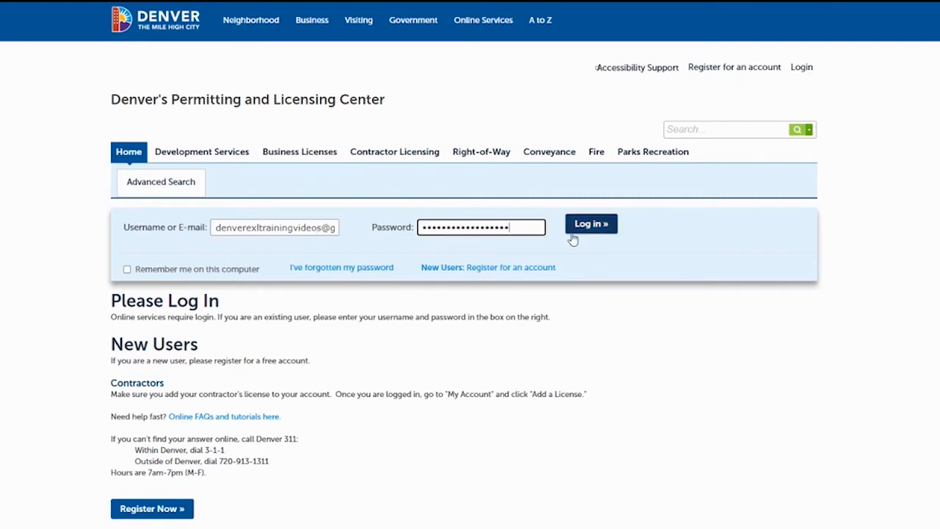
click(595, 229)
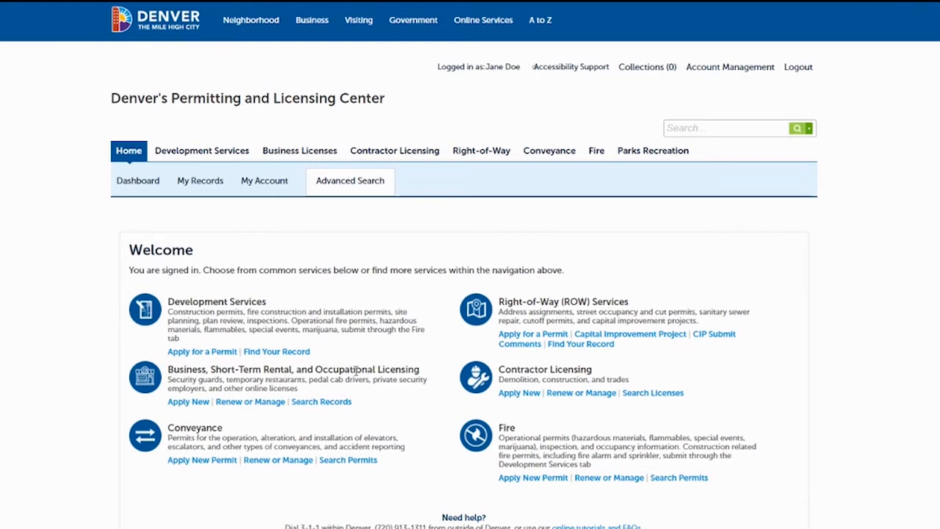
Start a new business licensing application for a Non-Food Peddler License.
click(180, 402)
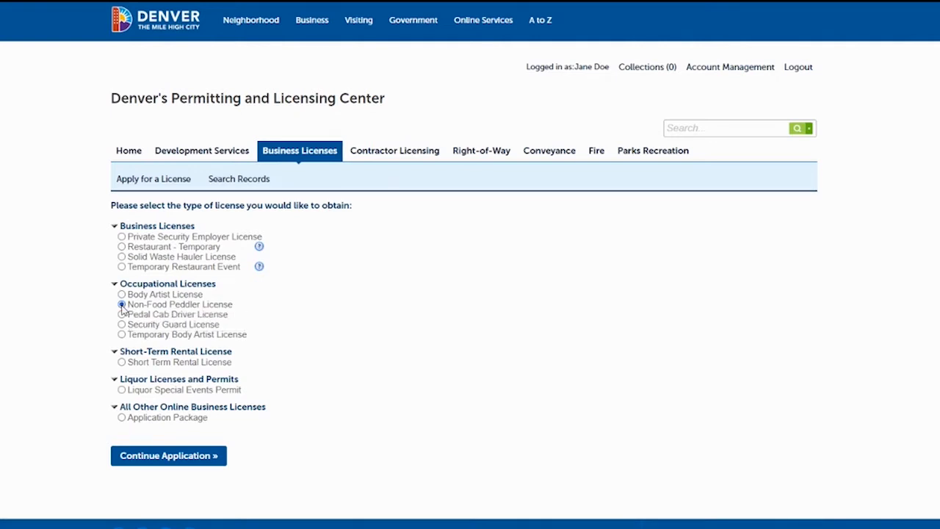
click(174, 455)
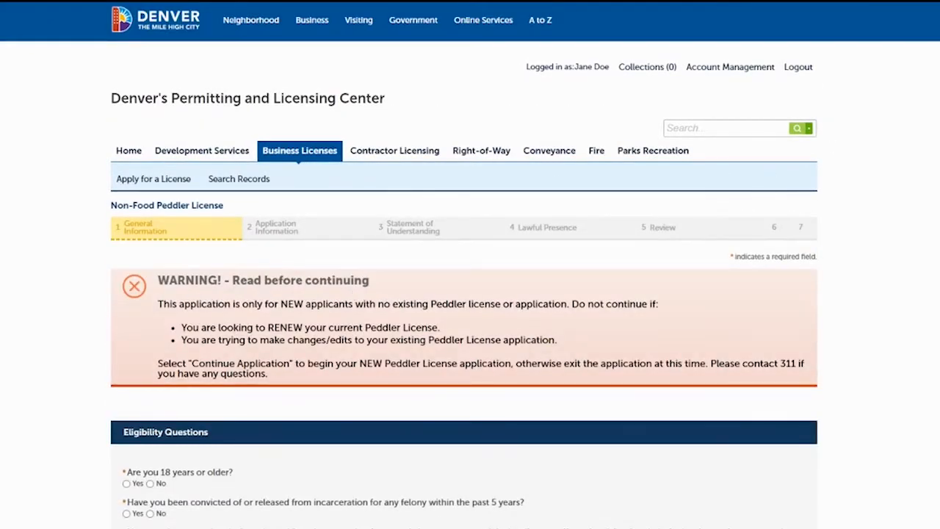
Answer Yes to being 18 or older and No to the other eligibility questions, and continue past the required documents notice.
scroll(470, 294, down, 2)
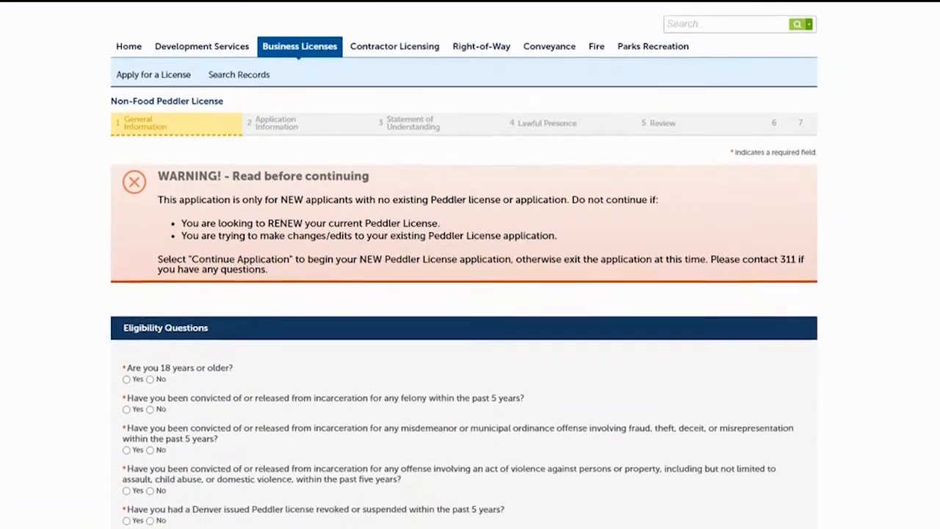
scroll(471, 294, down, 3)
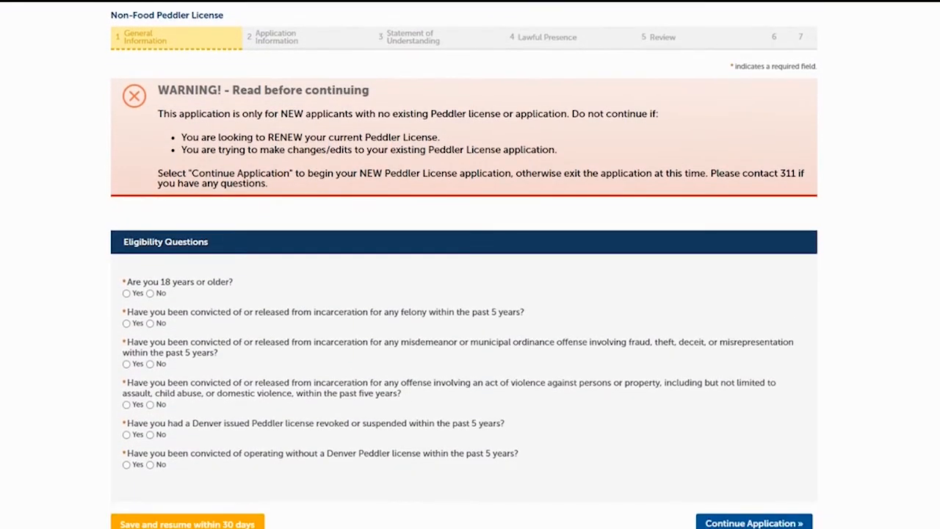
scroll(470, 294, down, 1)
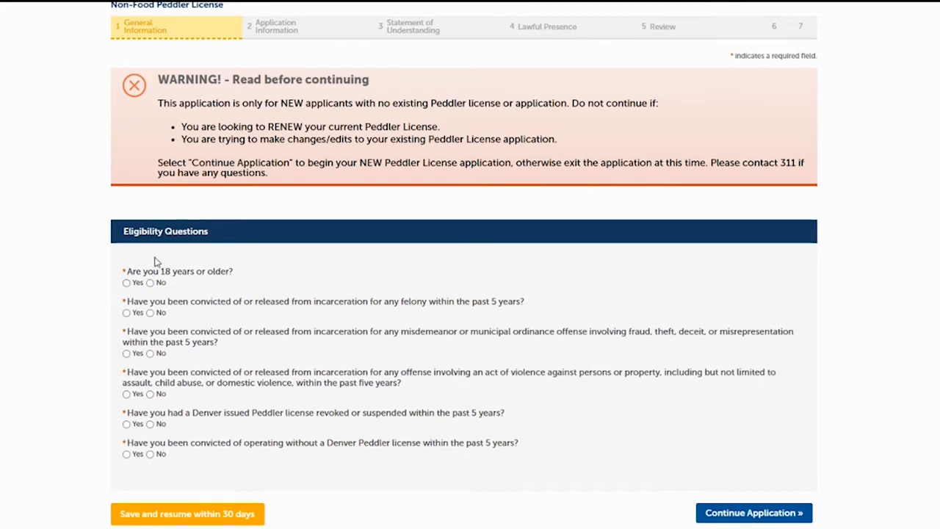
click(127, 283)
click(150, 312)
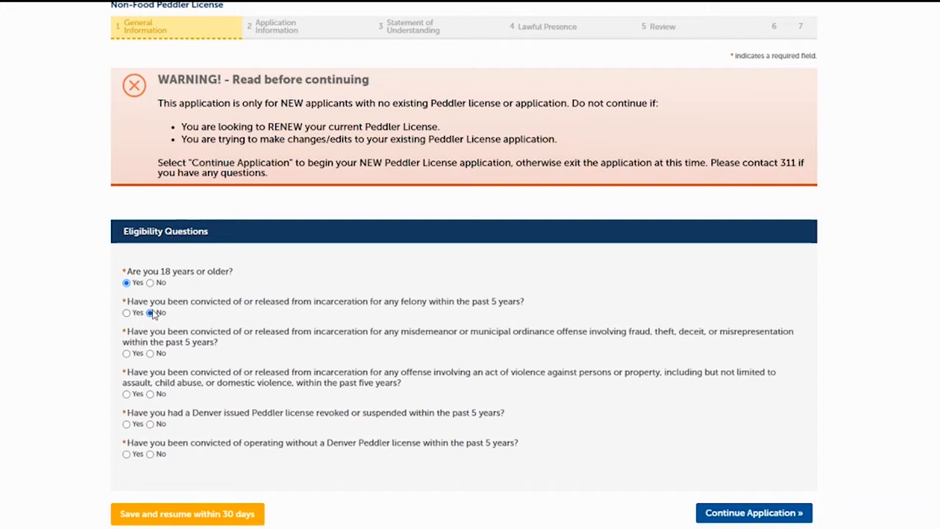
click(150, 353)
click(150, 393)
click(150, 424)
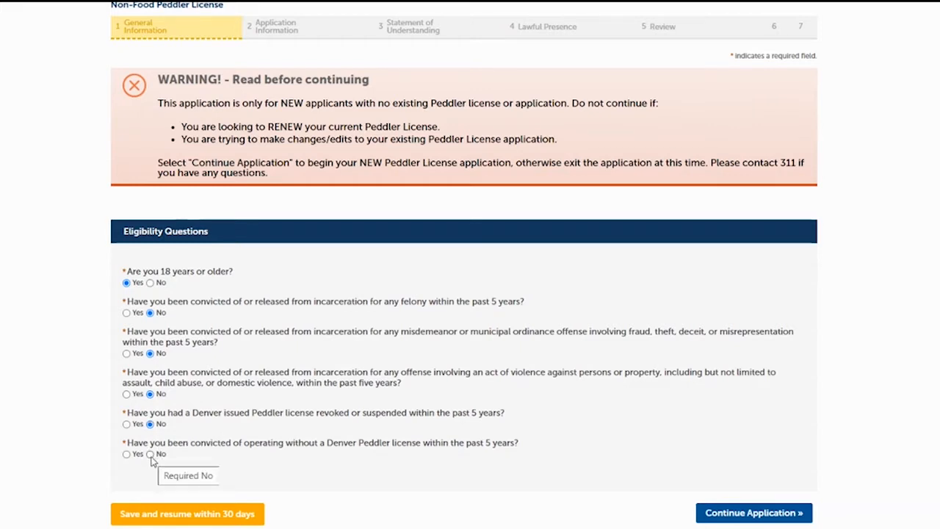
click(150, 454)
click(724, 515)
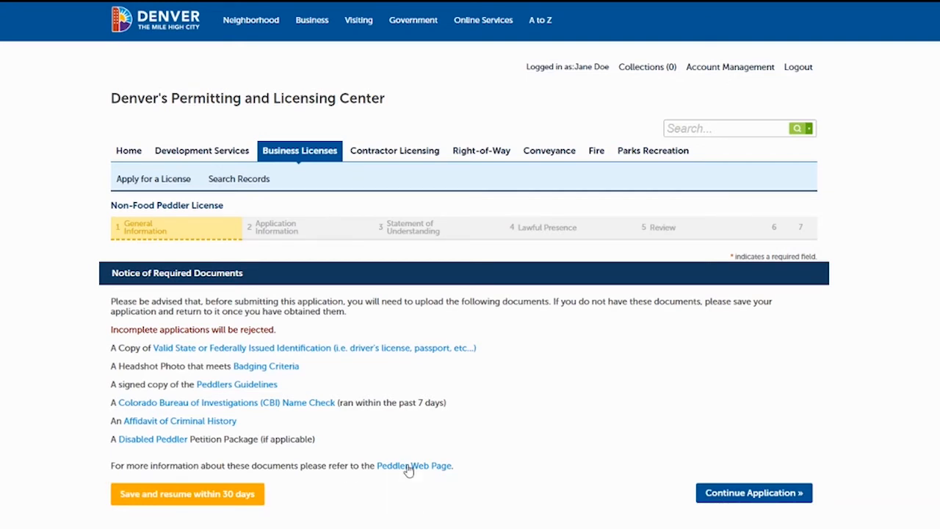
click(738, 494)
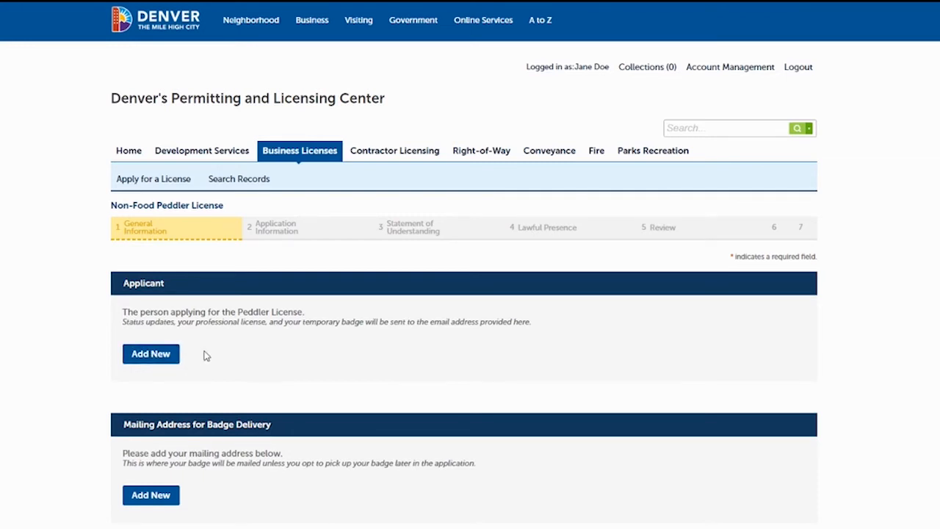
Add a new applicant contact and enter the applicant's first name, last name and birth date.
click(149, 355)
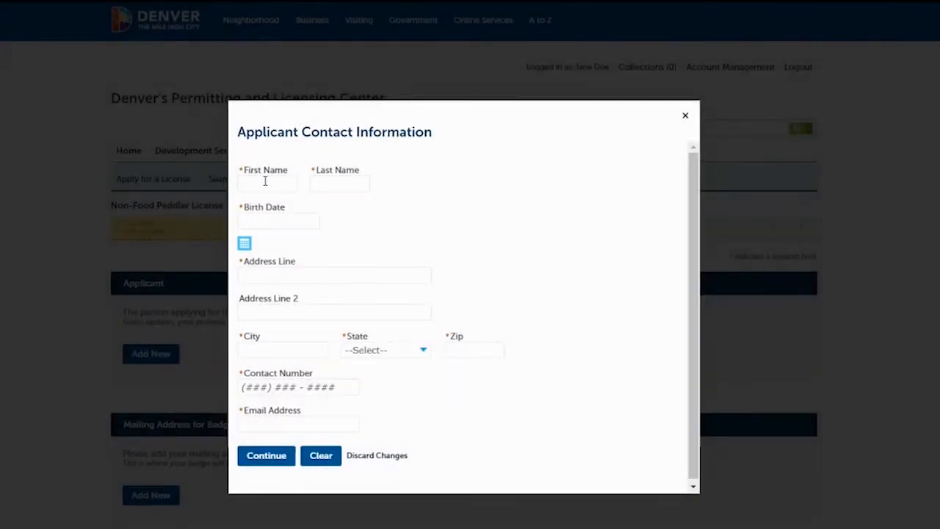
click(266, 181)
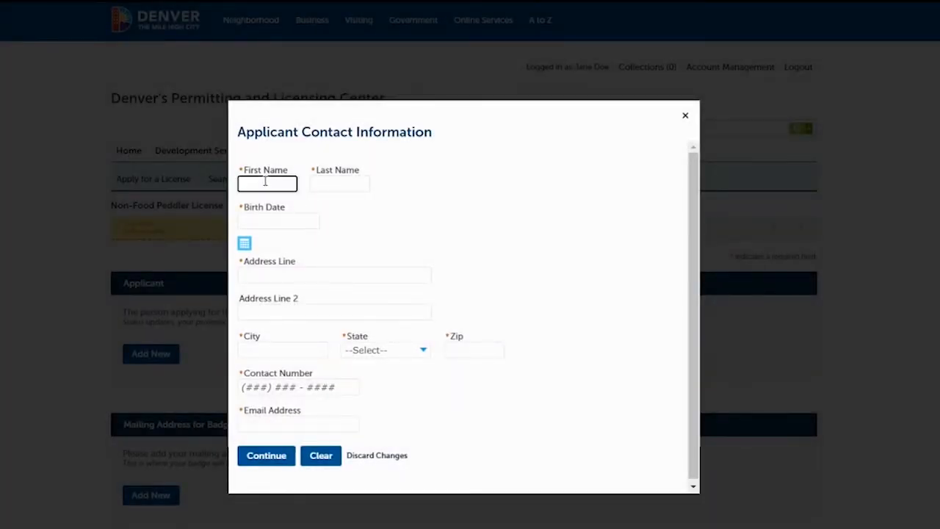
text(A)
text(ane)
key(Tab)
text(Doe)
key(Tab)
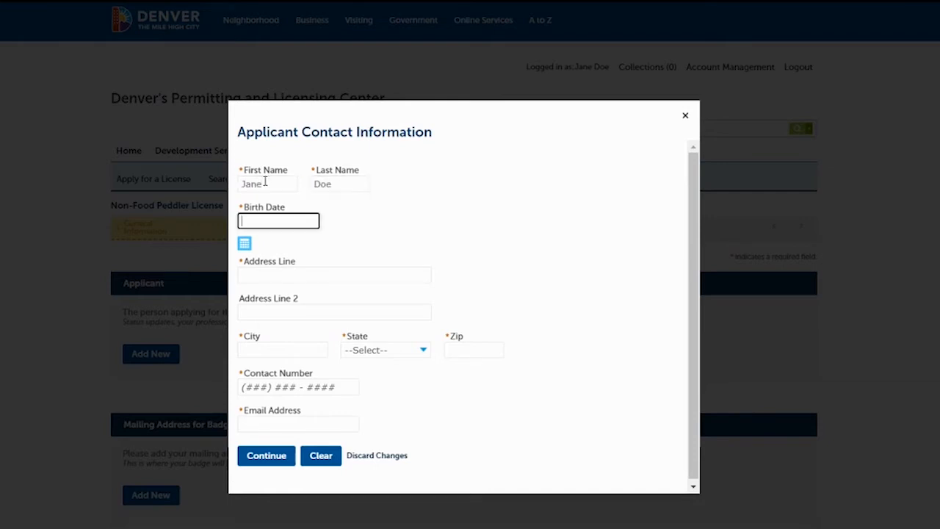
text(01/01/1900)
Fill in the applicant's street address, city, state and ZIP code, leaving the second address line empty.
click(268, 276)
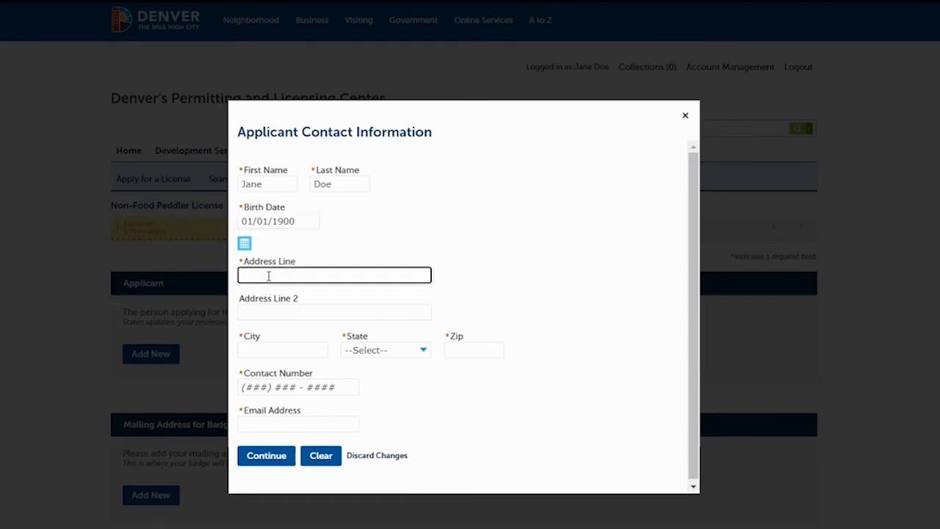
text(201 W Colfax Ave)
key(Tab)
key(Tab)
text(Denver)
key(Tab)
text(co)
key(Tab)
text(80202)
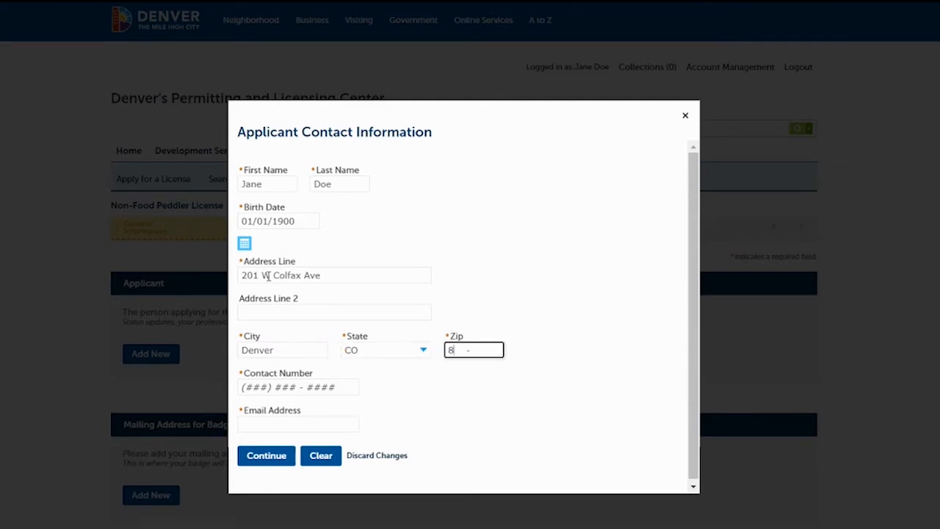
Enter the applicant's contact number and e-mail address, and save the applicant contact.
click(259, 381)
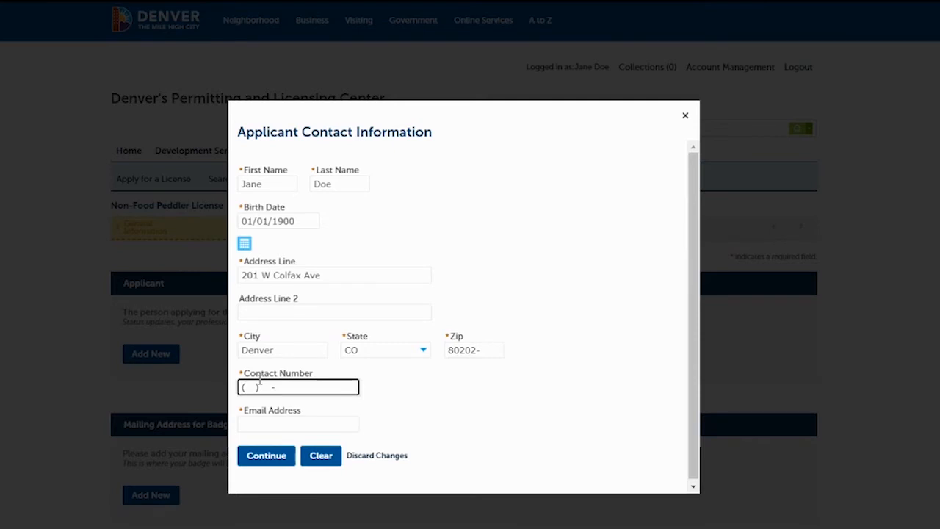
text(720) 111-1111)
click(267, 427)
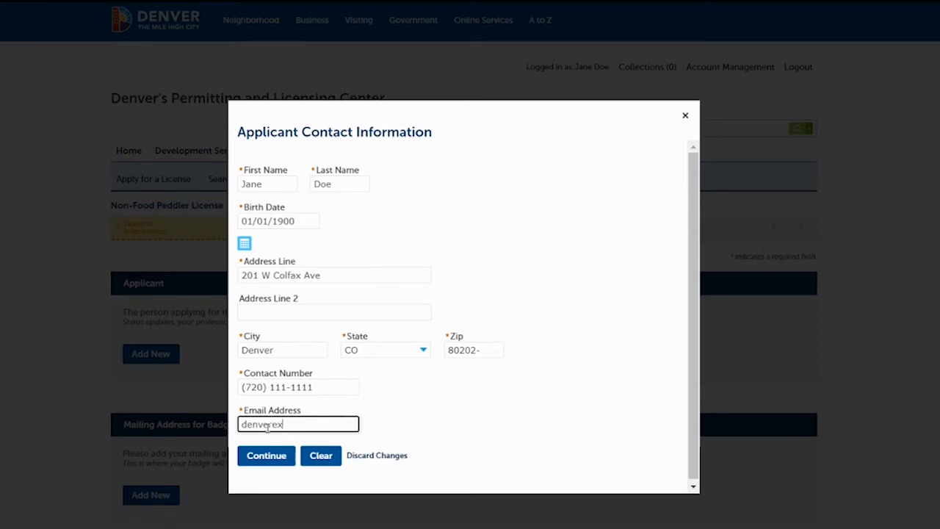
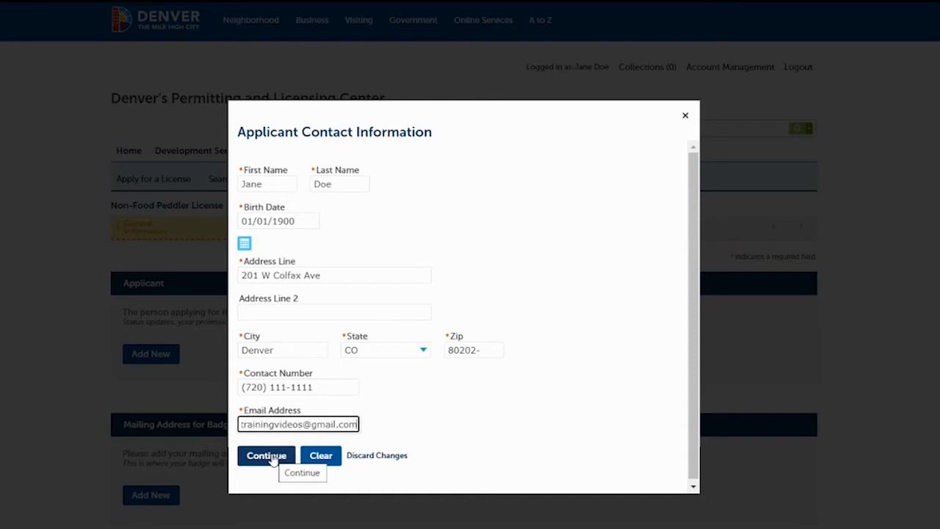
click(266, 455)
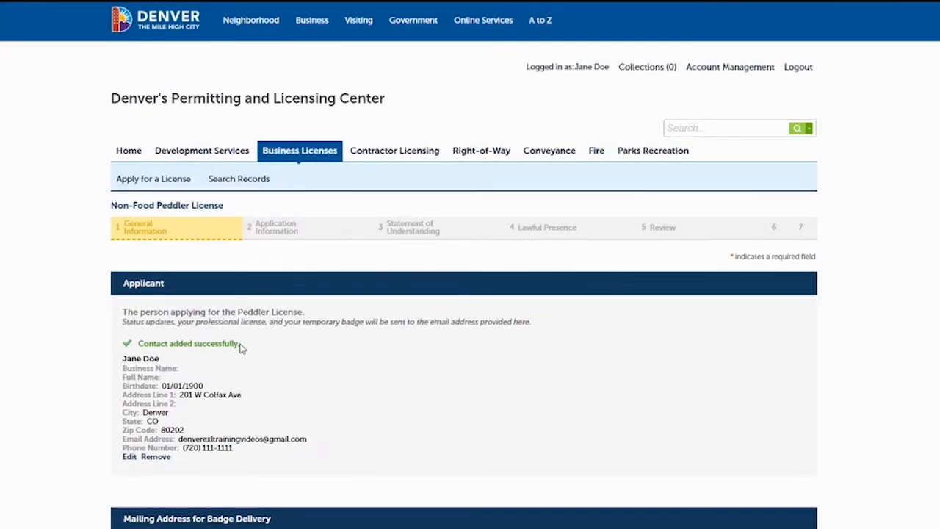
Add a new mailing address for badge delivery and enter the badge recipient's full name.
scroll(667, 227, down, 4)
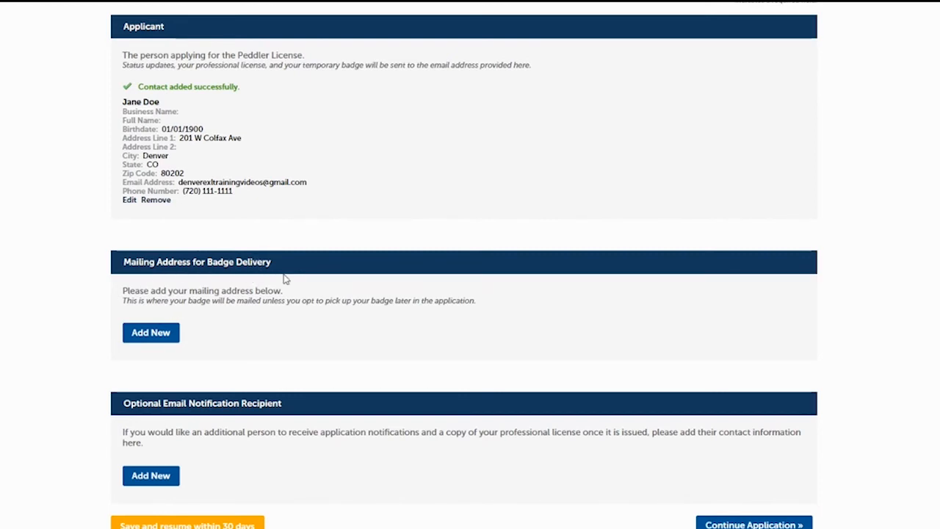
click(151, 342)
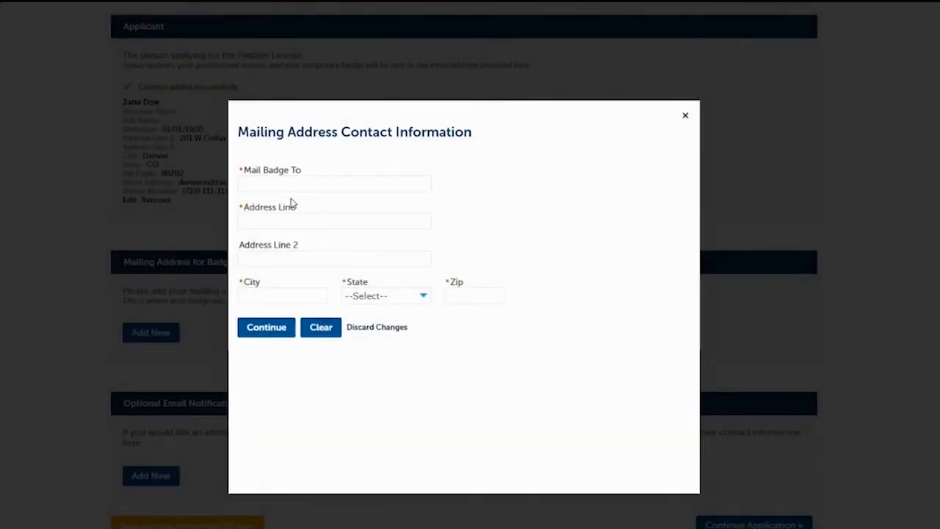
click(304, 180)
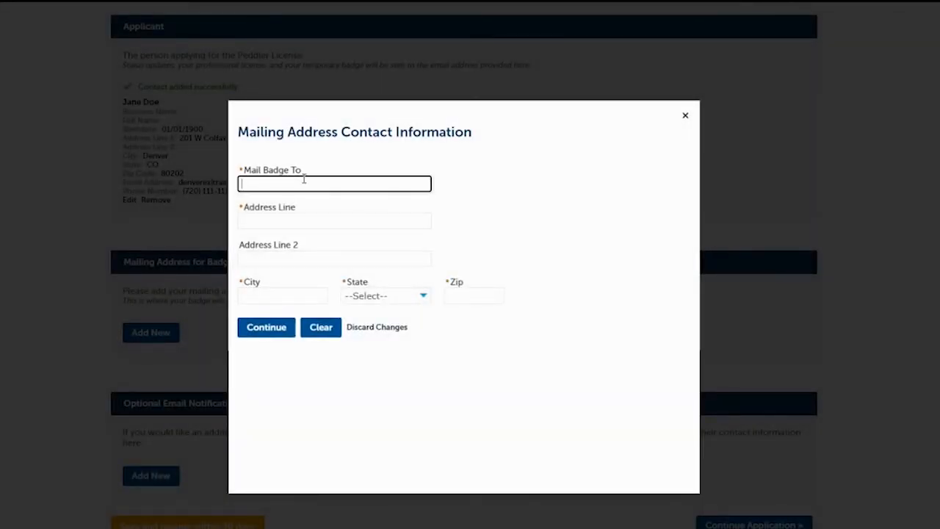
text(Jane Doe)
key(Tab)
Complete the badge mailing address with street, city, state and ZIP code, and save it.
text(201)
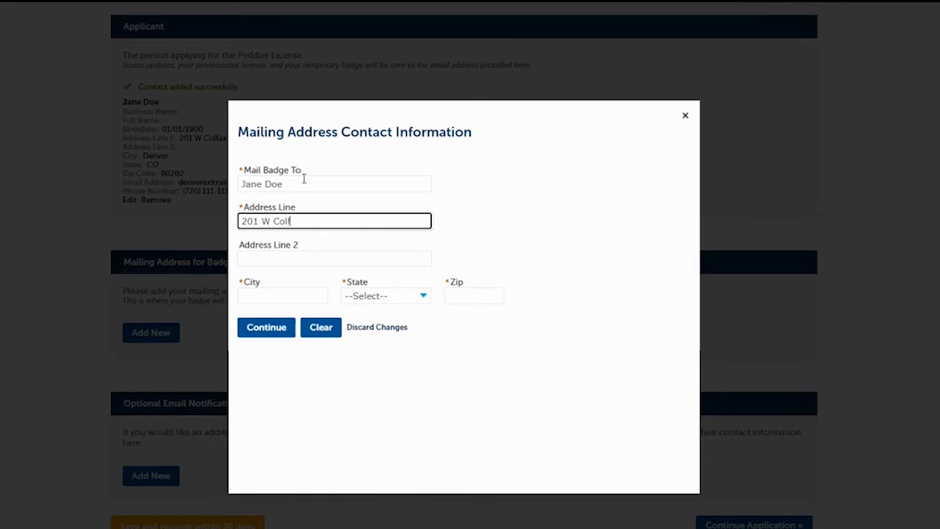
text( W Colfax Ave)
key(Tab)
text(Denver)
key(Tab)
key(c)
key(o)
key(Tab)
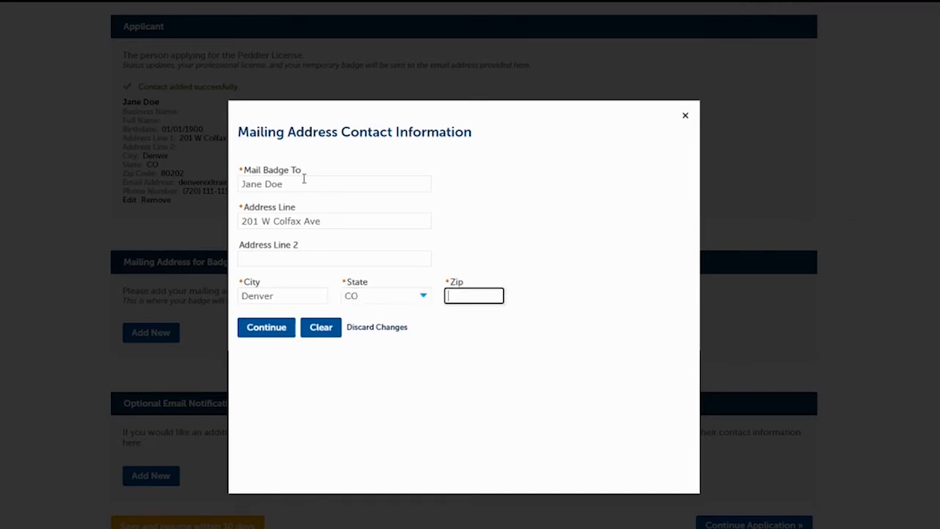
text(80202-)
click(276, 331)
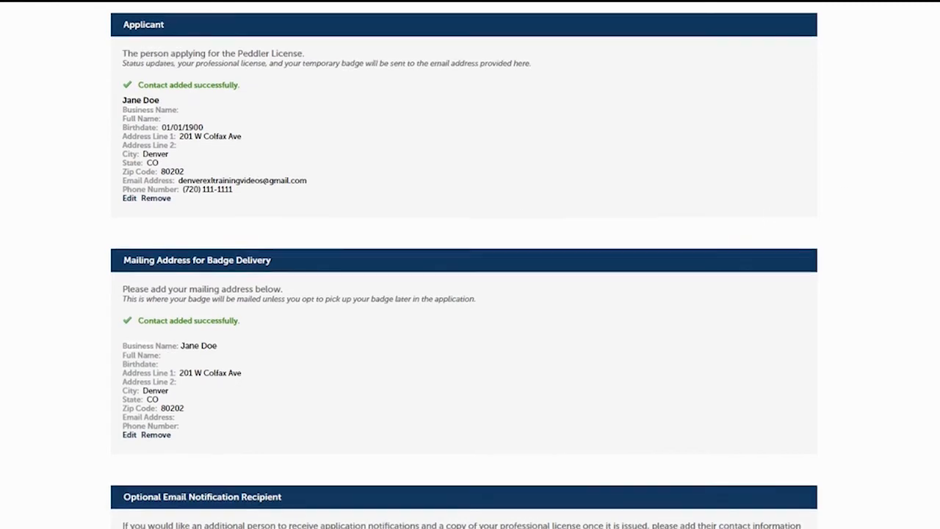
Skip the optional e-mail notification recipient, answer No to applying as a Disabled Peddler, and continue to the required documents.
scroll(162, 319, down, 3)
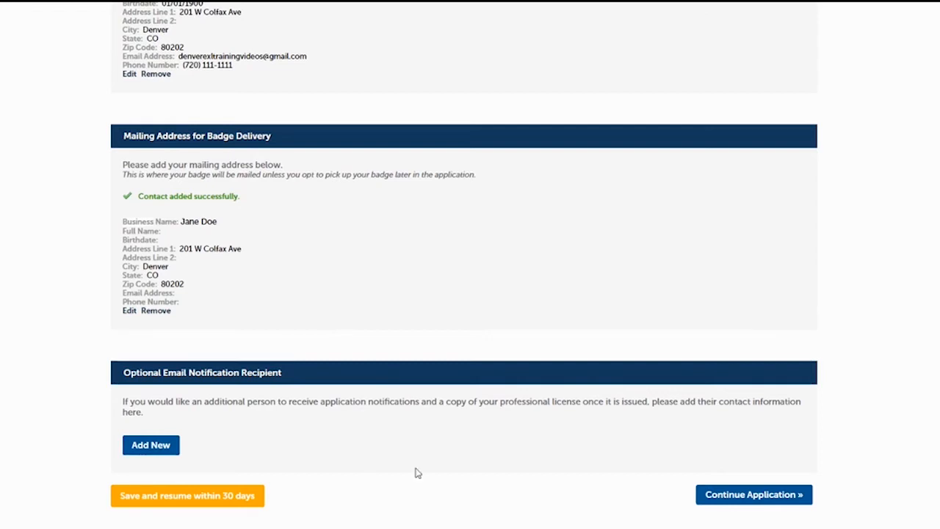
click(765, 499)
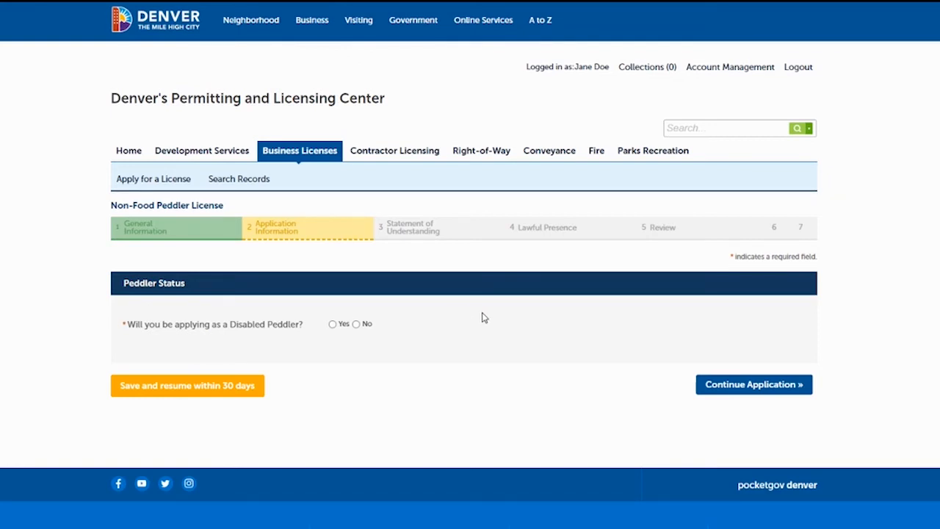
click(356, 324)
click(738, 385)
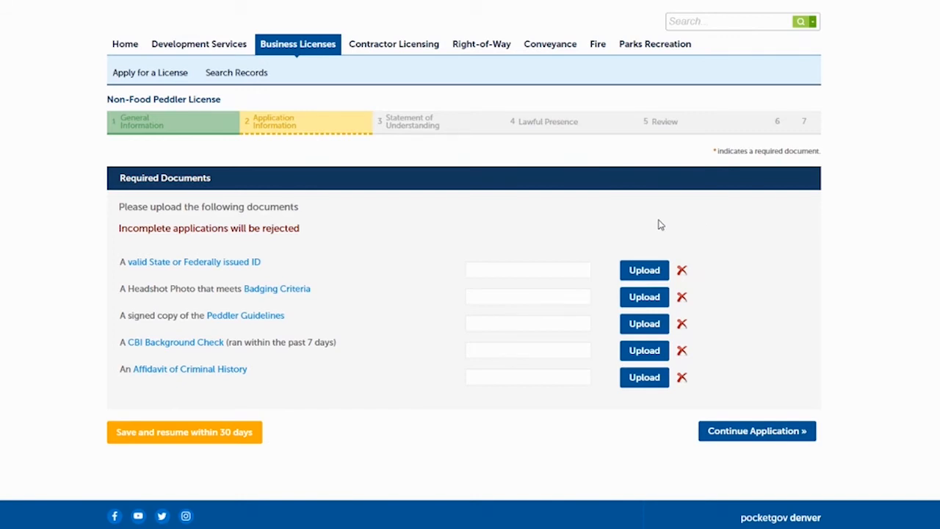
Upload the Valid State ID file as the State or Federally issued ID and the Headshot Photo file as the headshot.
click(645, 271)
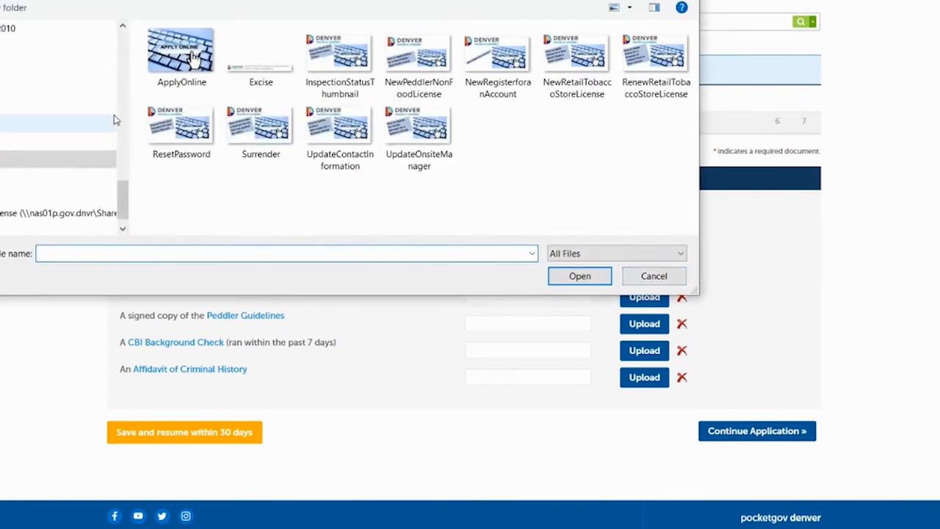
click(6, 123)
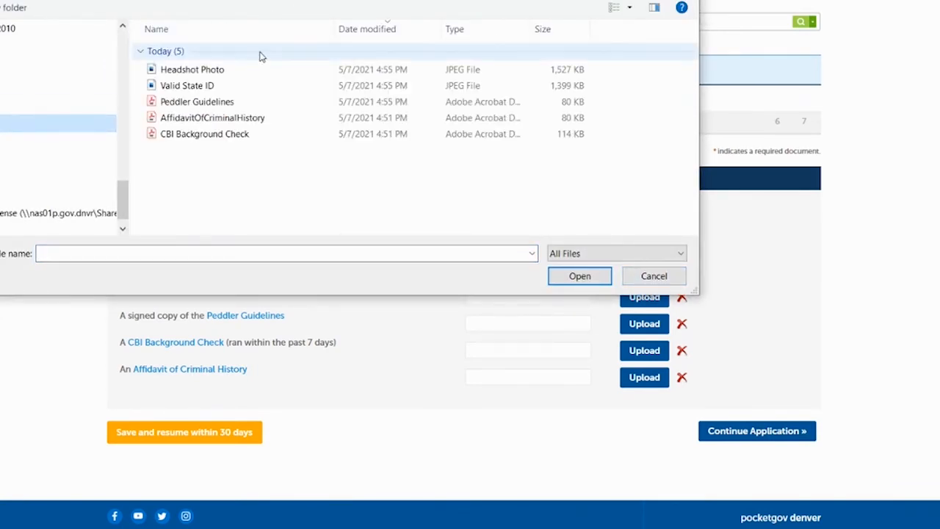
click(213, 87)
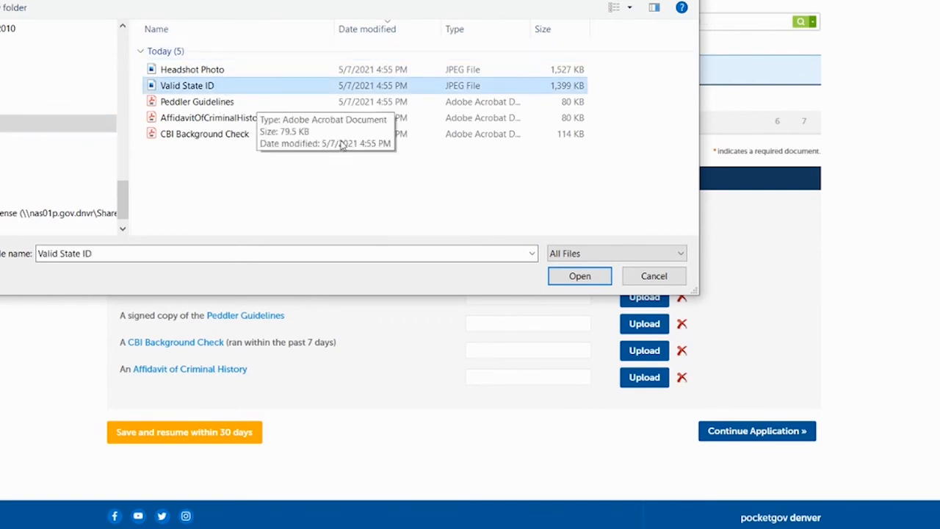
click(580, 276)
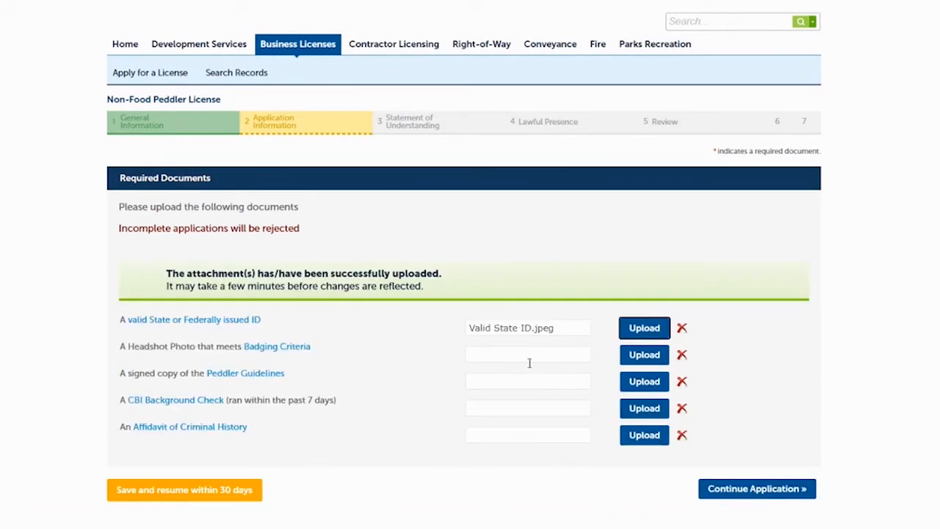
click(646, 357)
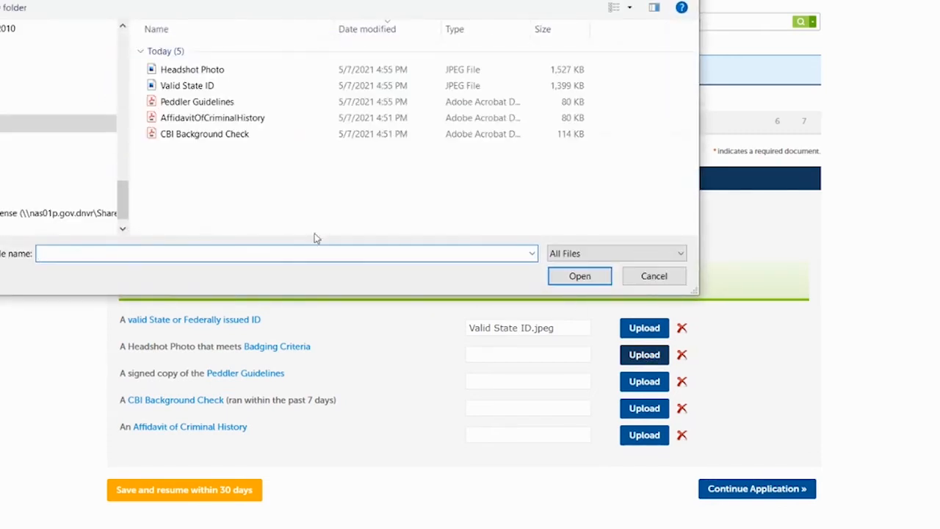
click(213, 71)
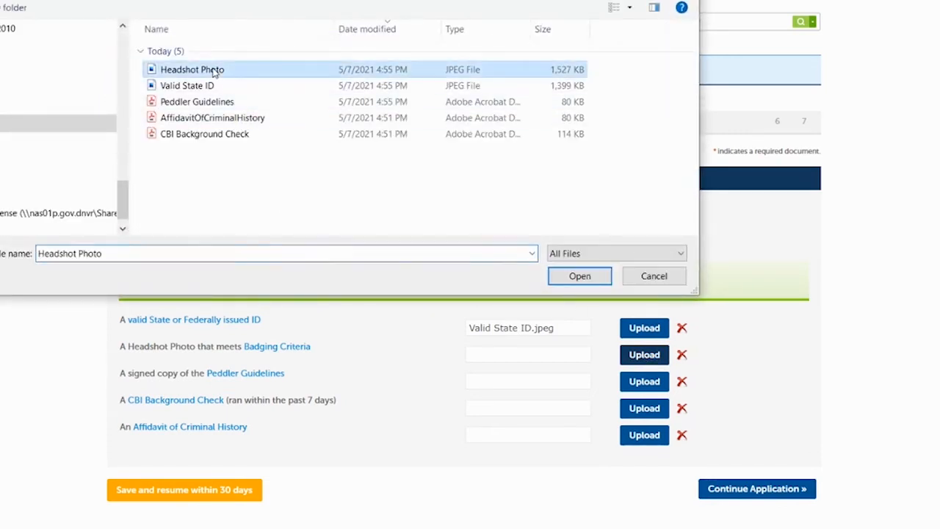
click(572, 282)
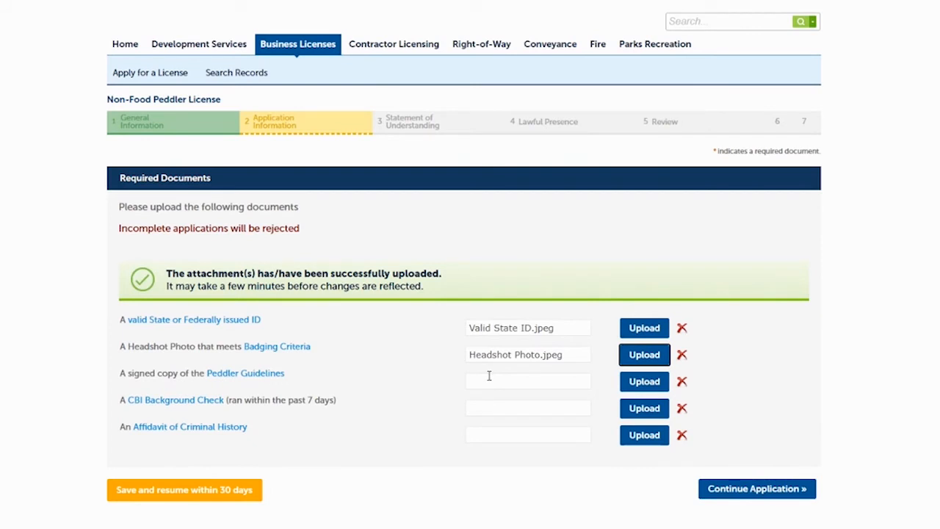
Upload the Peddler Guidelines file as the signed guidelines and the CBI Background Check file as the background check.
click(489, 376)
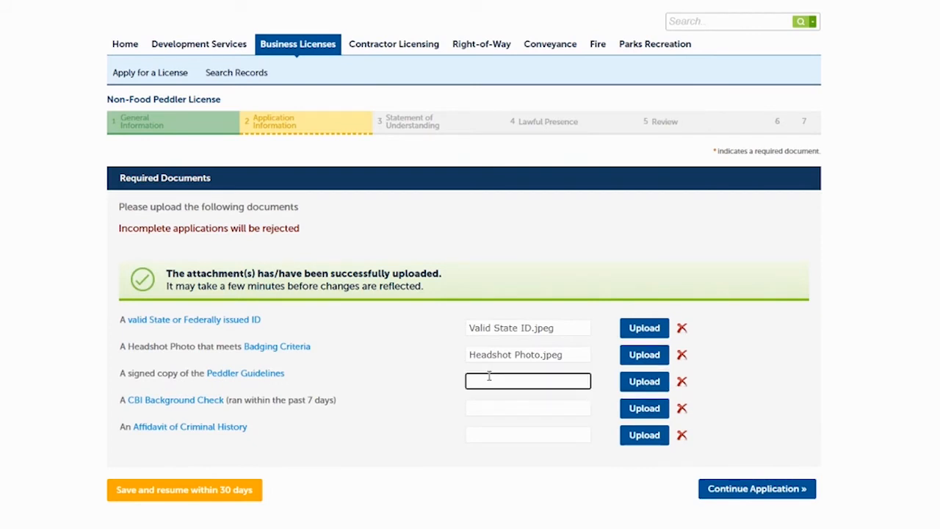
click(632, 381)
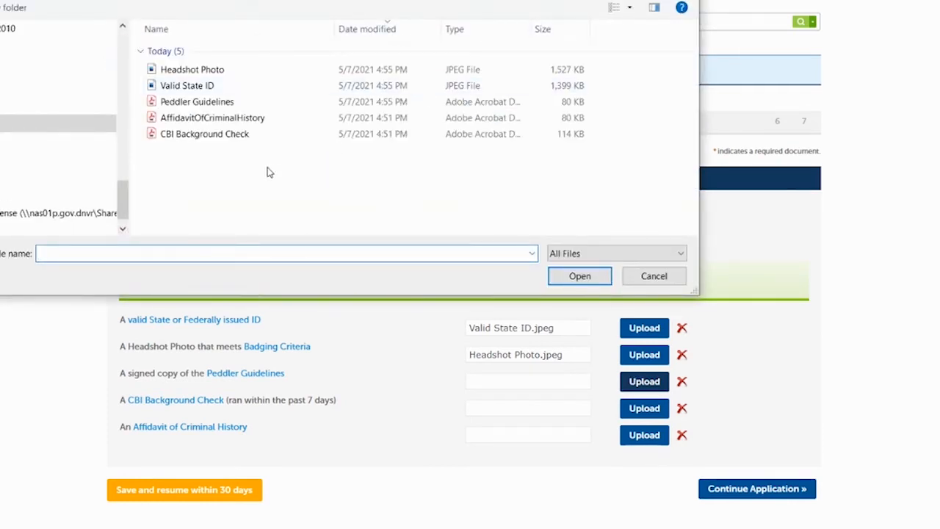
click(193, 101)
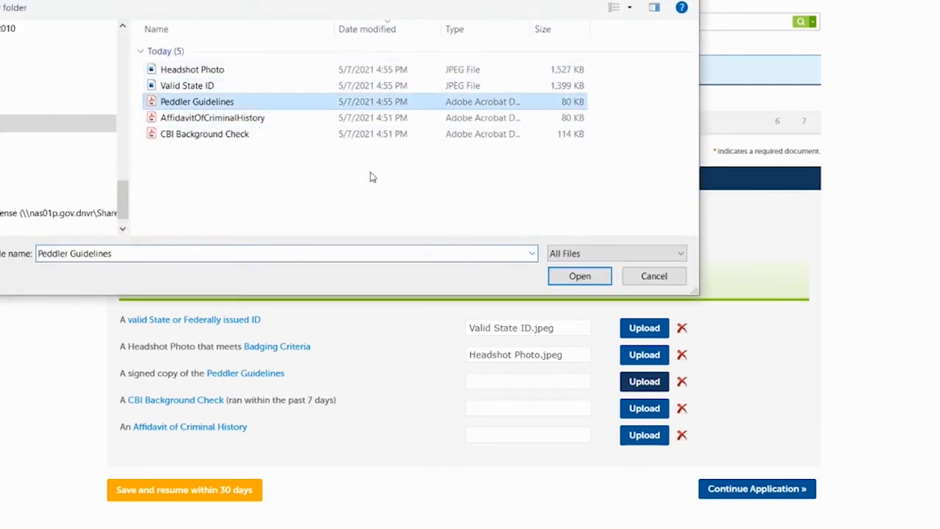
click(551, 276)
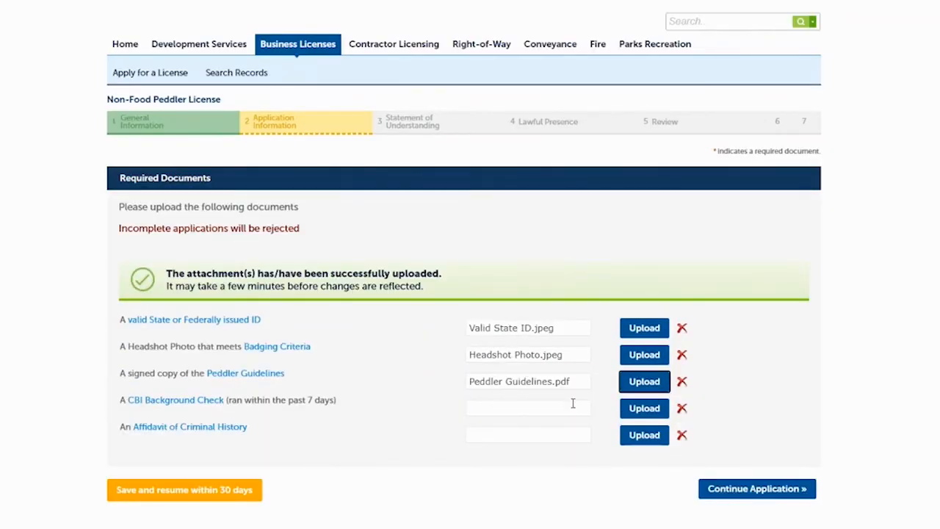
click(645, 409)
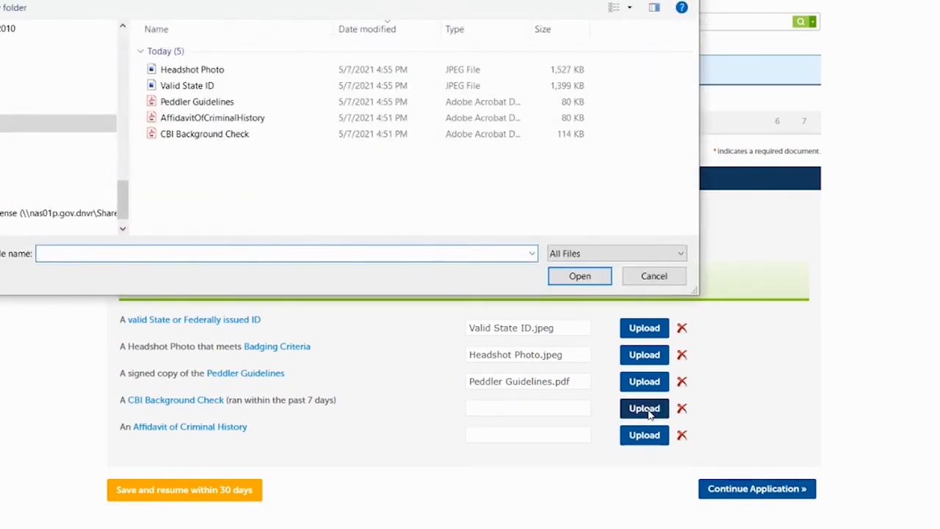
click(234, 135)
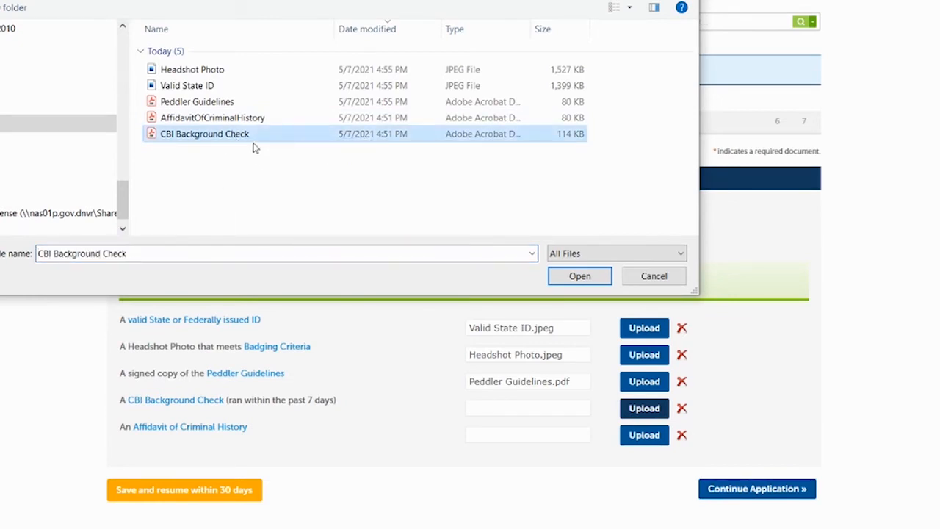
click(564, 276)
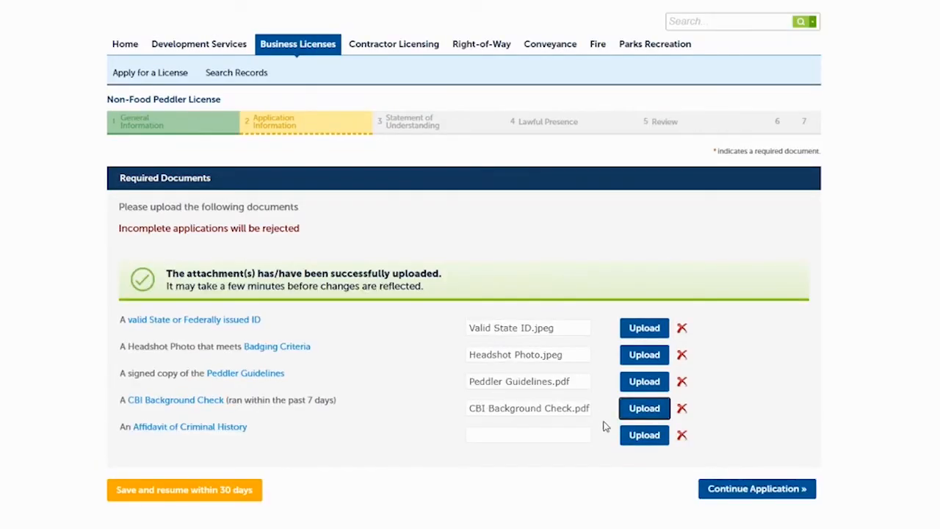
Upload the AffidavitOfCriminalHistory file for the Affidavit of Criminal History requirement.
click(643, 436)
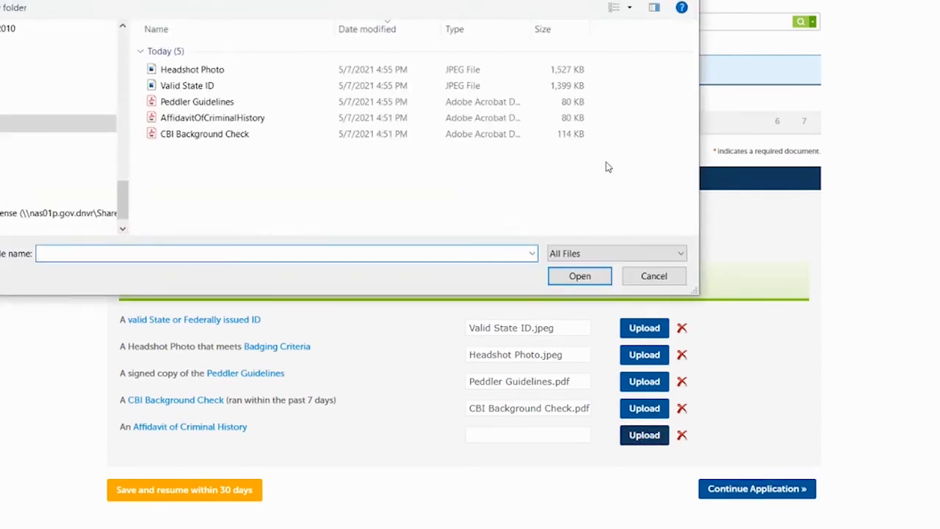
click(218, 121)
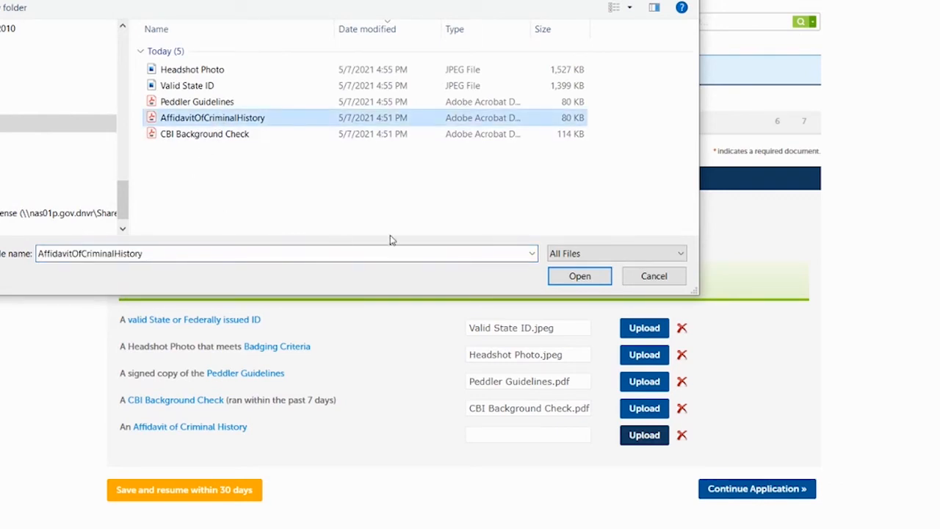
click(580, 276)
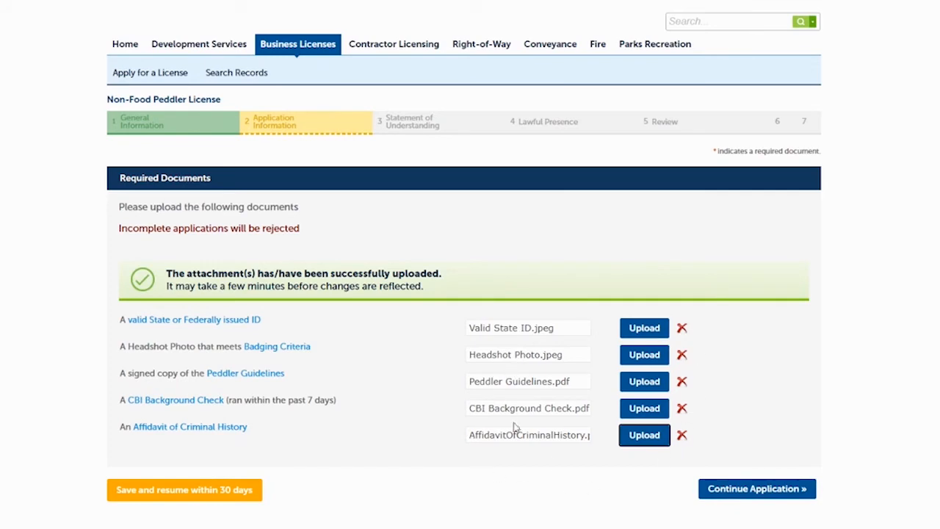
Continue to Badge Delivery, choose to have the badge mailed to the provided mailing address, and continue the application.
click(727, 491)
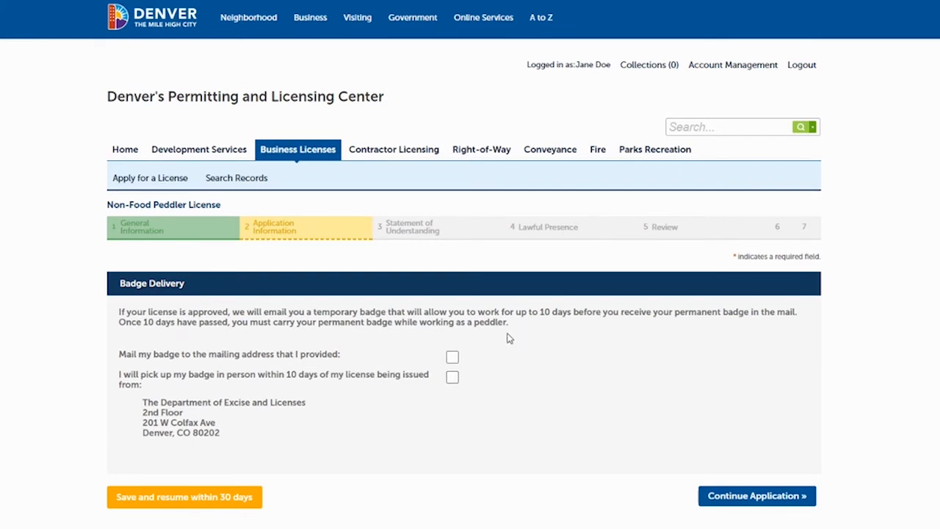
click(452, 358)
click(784, 498)
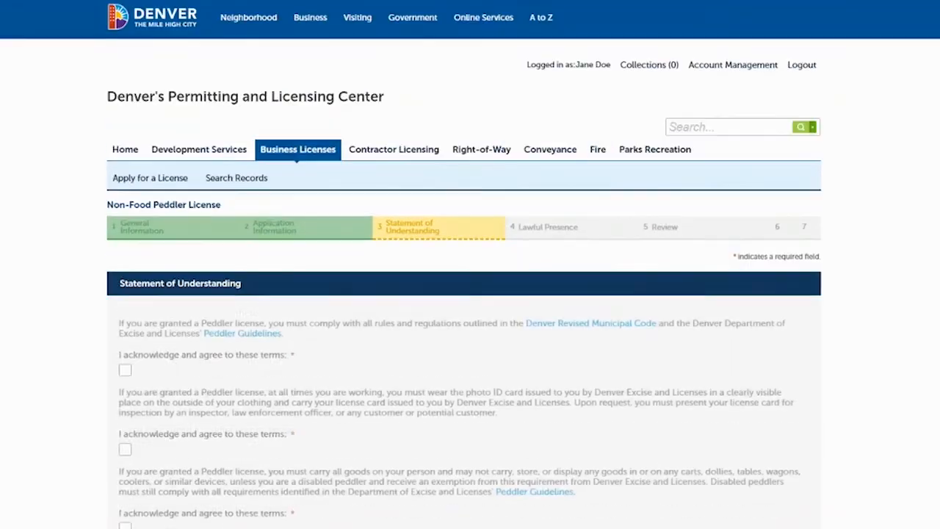
Acknowledge and agree to all eight terms in the Statement of Understanding, and continue the application.
scroll(470, 294, down, 5)
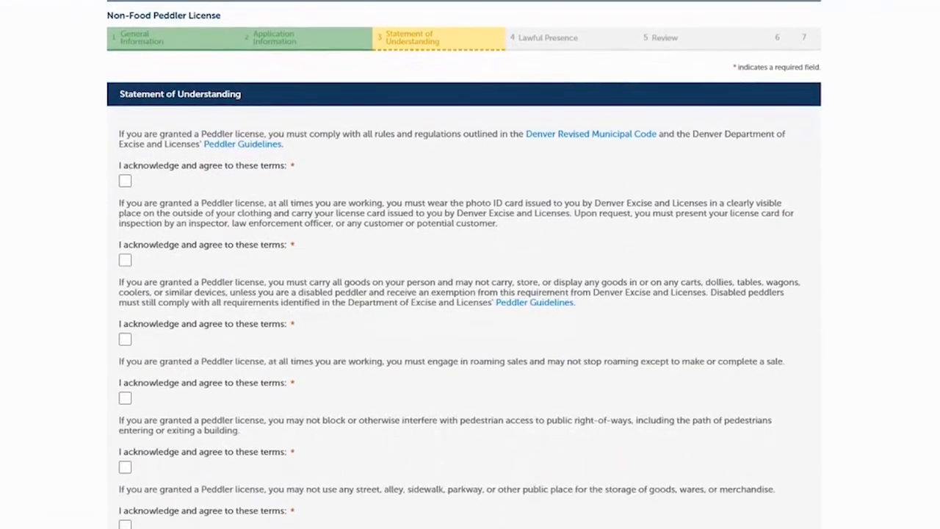
scroll(470, 264, down, 1)
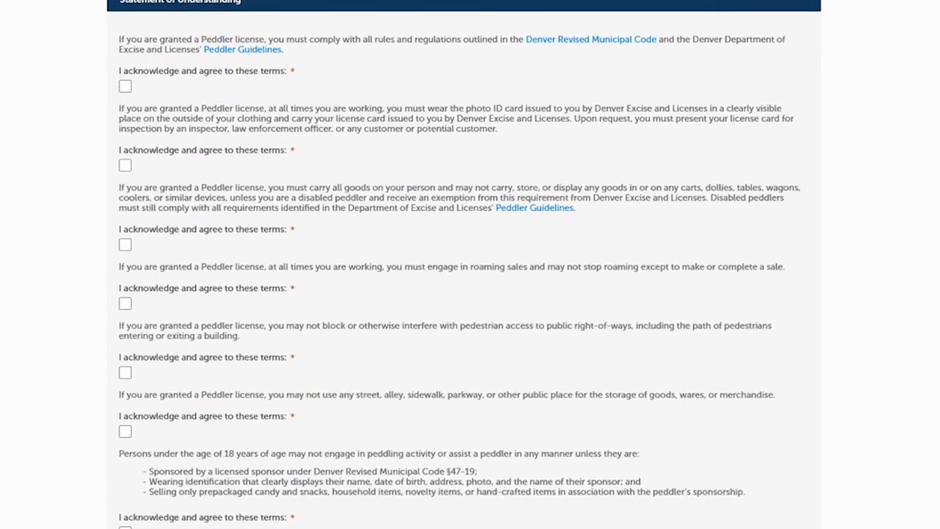
scroll(470, 265, down, 1)
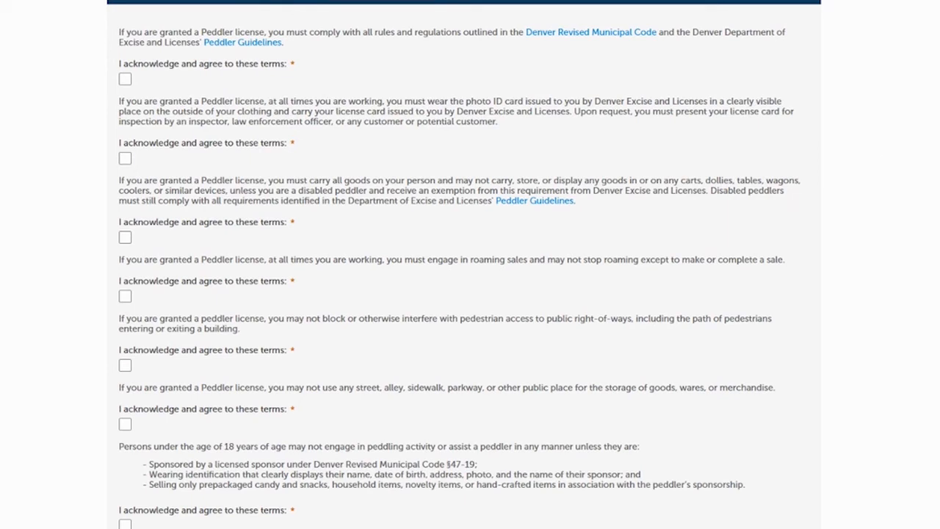
scroll(464, 264, down, 1)
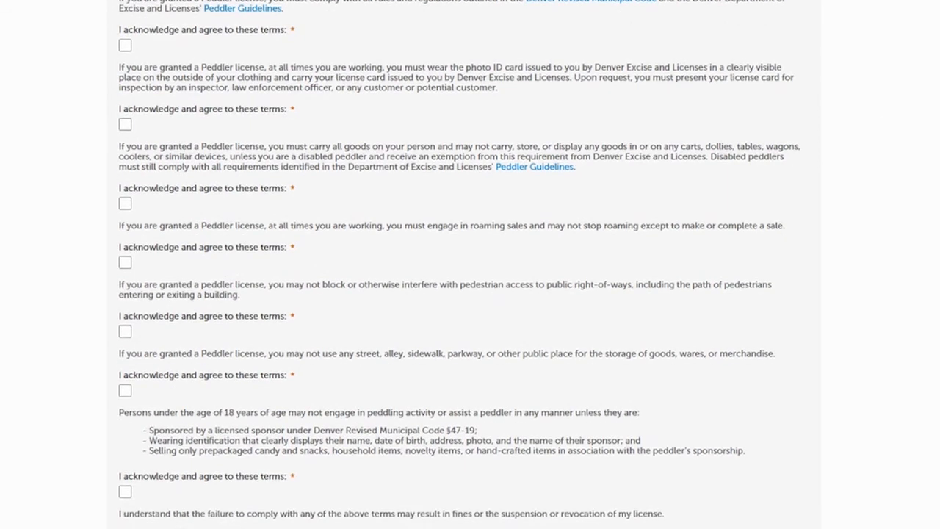
click(125, 45)
click(125, 126)
click(125, 204)
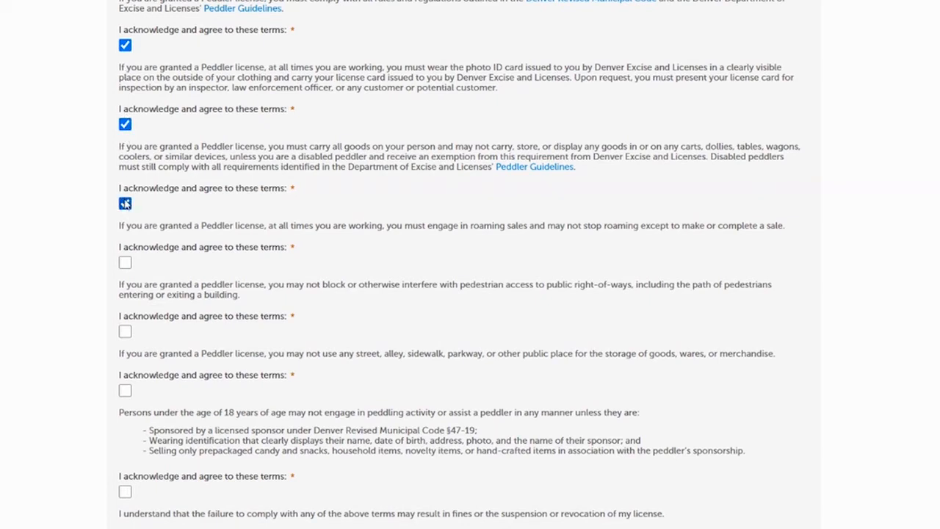
click(124, 263)
click(125, 331)
click(125, 392)
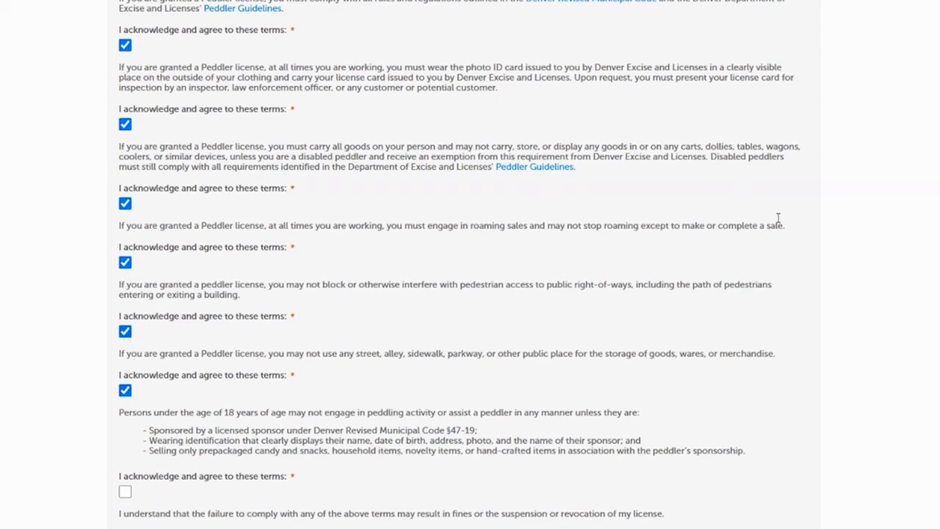
scroll(301, 192, down, 3)
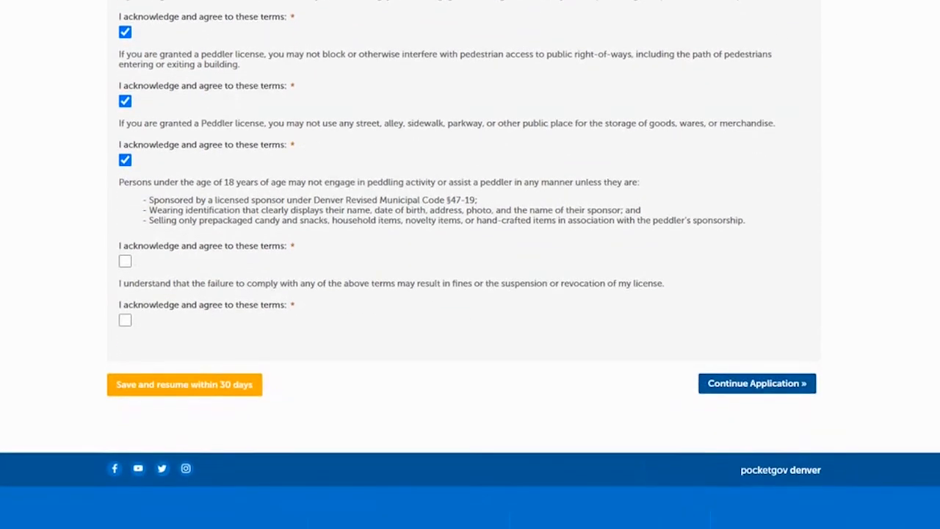
click(125, 262)
click(125, 320)
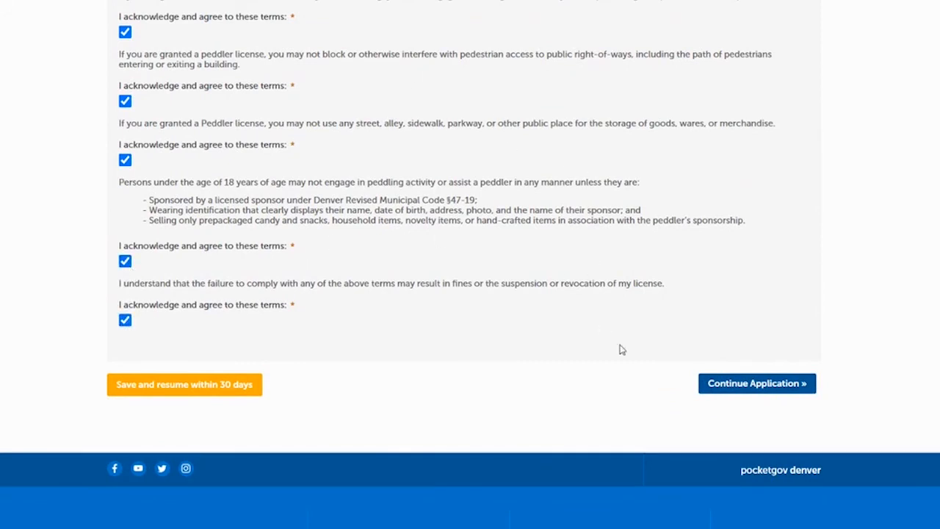
click(756, 383)
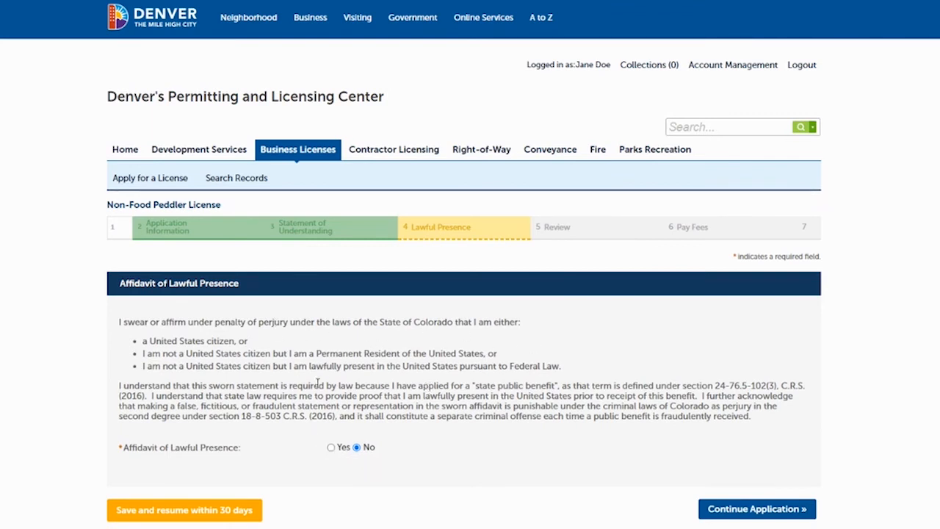
Answer Yes to the Affidavit of Lawful Presence and continue to the review.
click(331, 449)
click(740, 514)
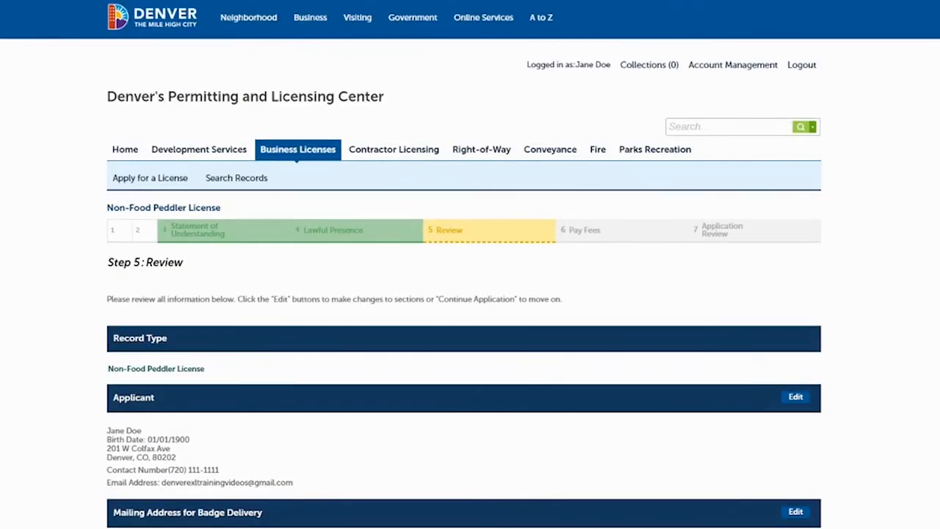
Review the application summary, including the applicant, mailing address, peddler status, required documents and badge delivery sections.
scroll(470, 294, down, 3)
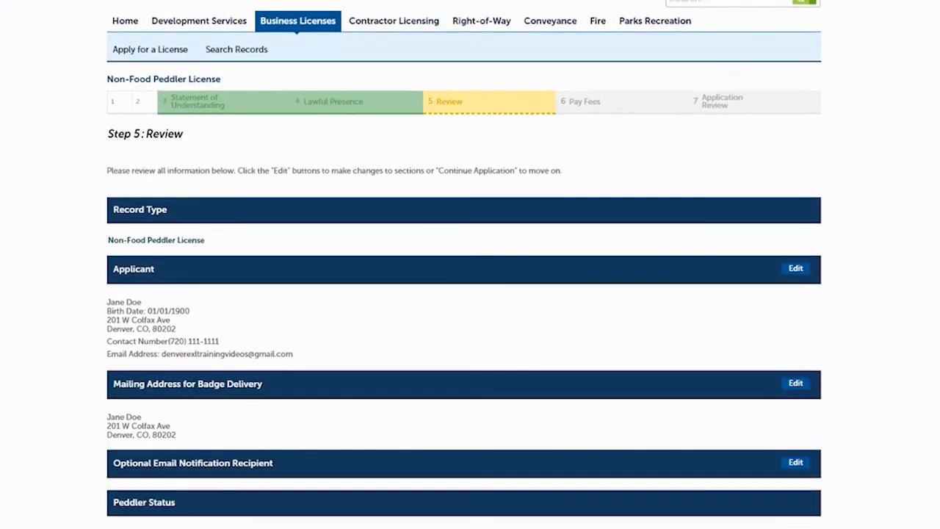
scroll(470, 293, down, 1)
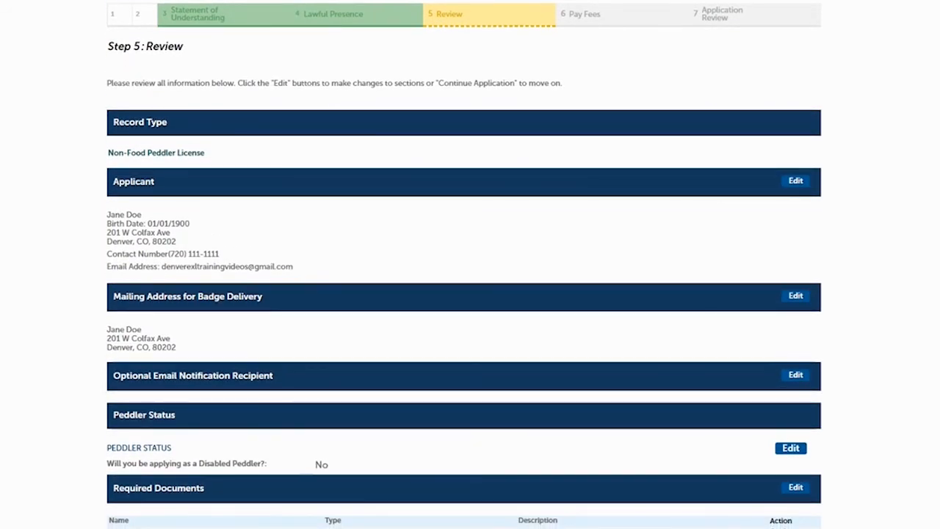
scroll(465, 266, down, 1)
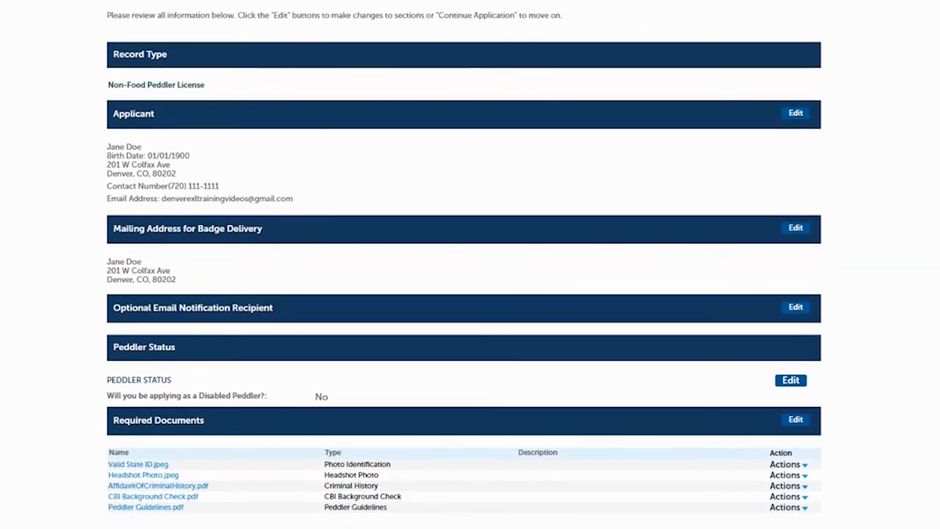
scroll(464, 265, down, 2)
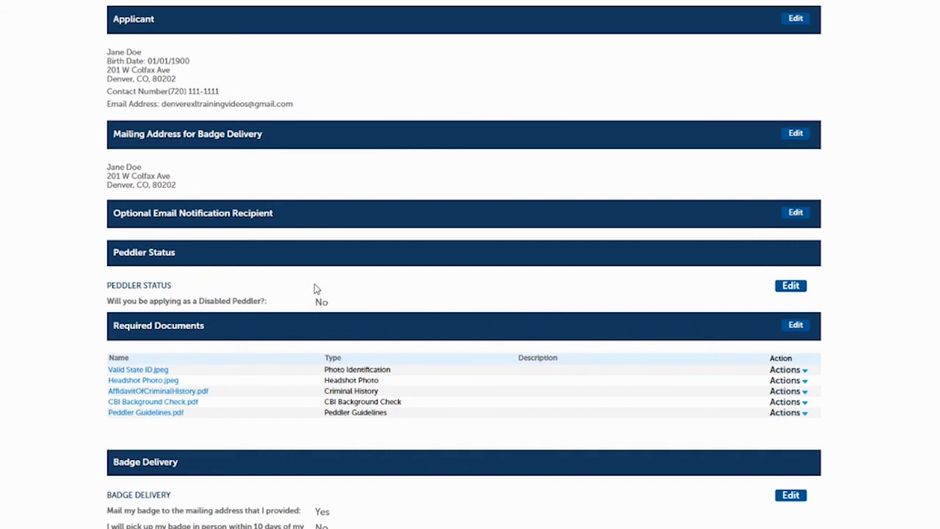
scroll(465, 265, down, 3)
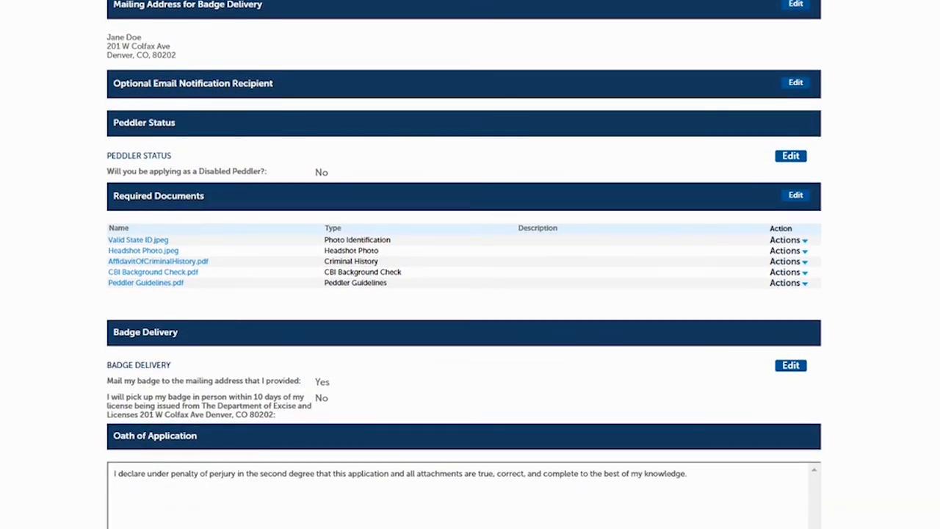
scroll(464, 264, down, 1)
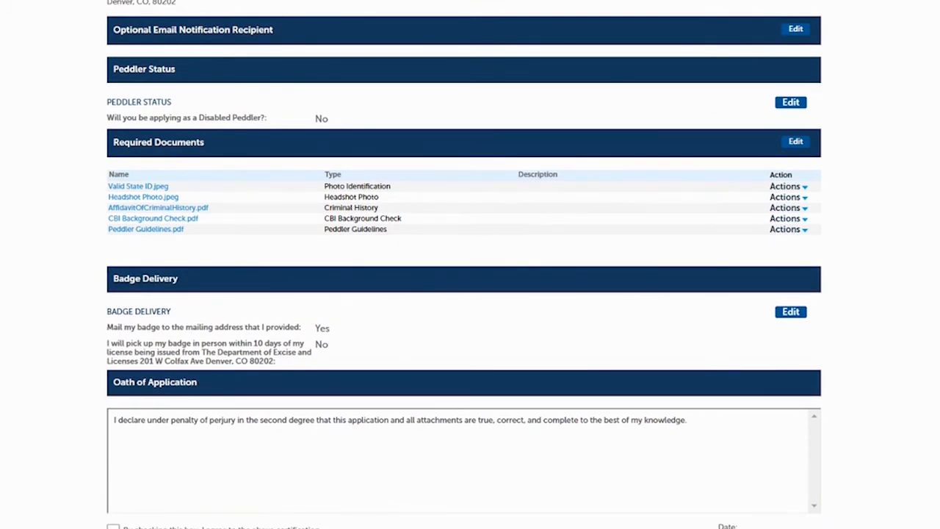
scroll(464, 265, up, 4)
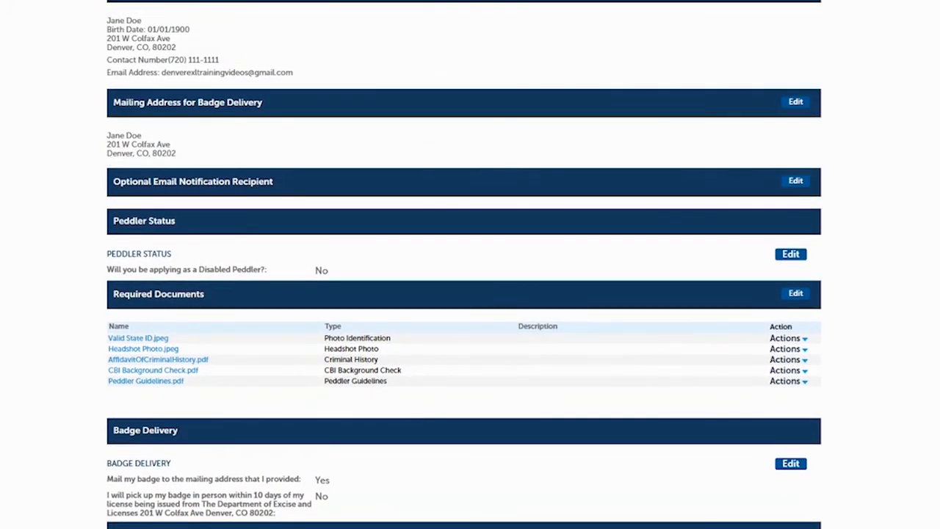
scroll(465, 267, up, 2)
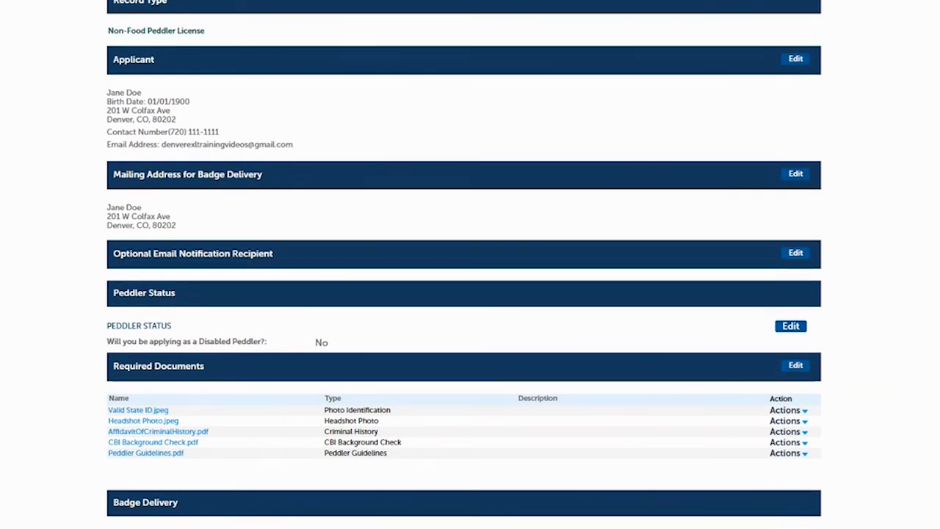
scroll(464, 264, down, 3)
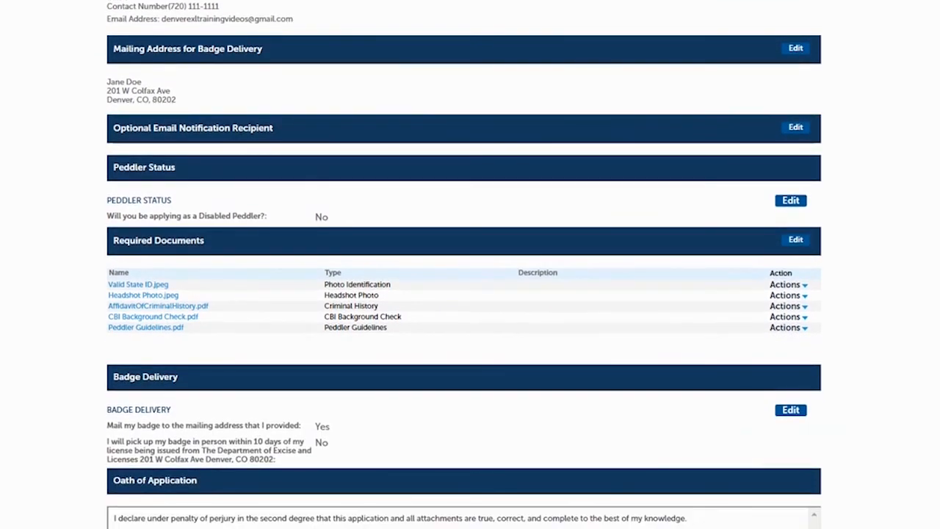
Agree to the Oath of Application certification and continue through the fees page and shopping cart to checkout.
scroll(464, 265, down, 2)
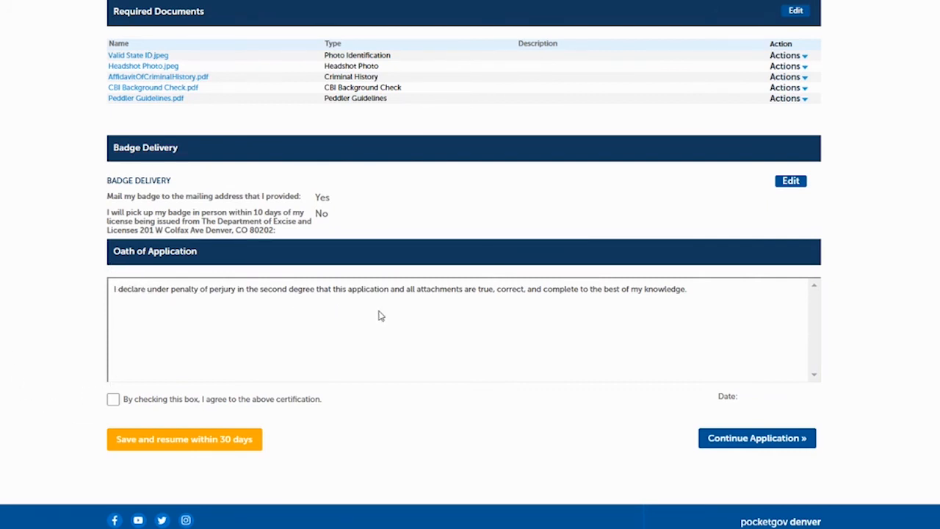
click(113, 400)
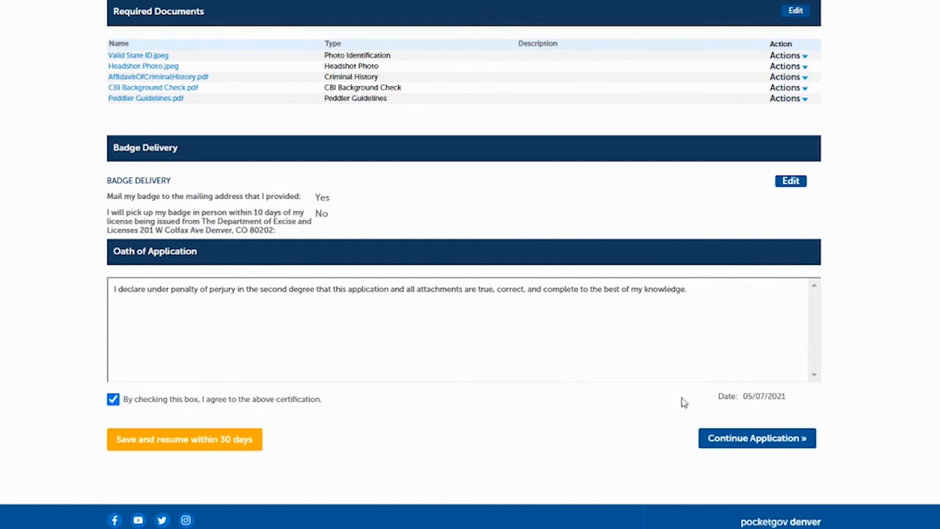
click(717, 446)
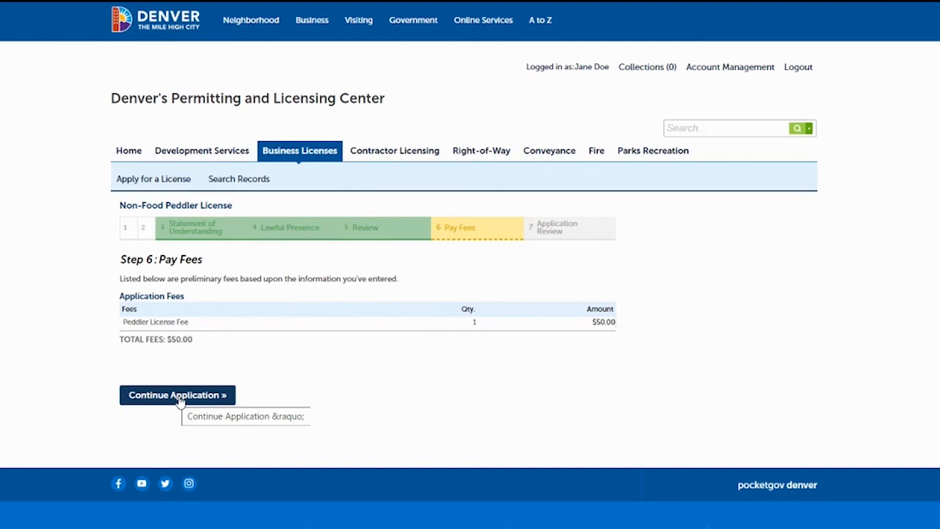
click(178, 397)
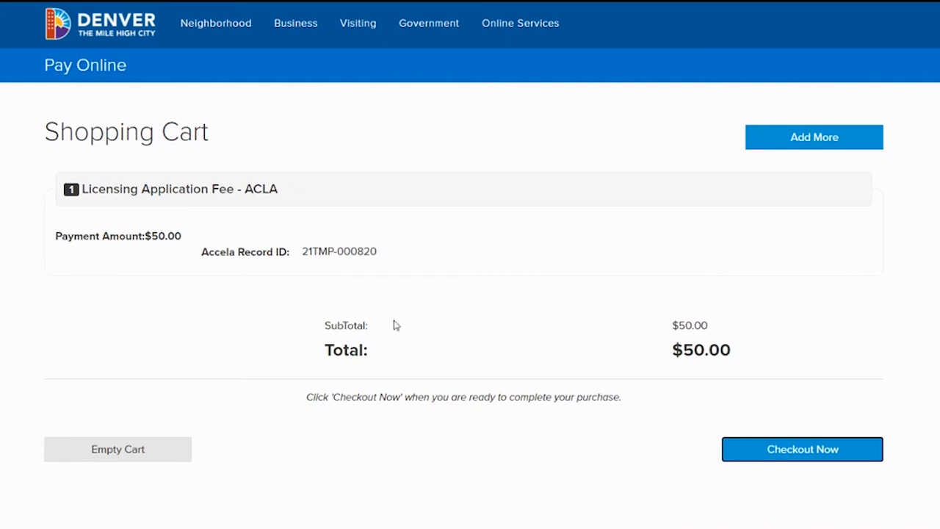
click(811, 451)
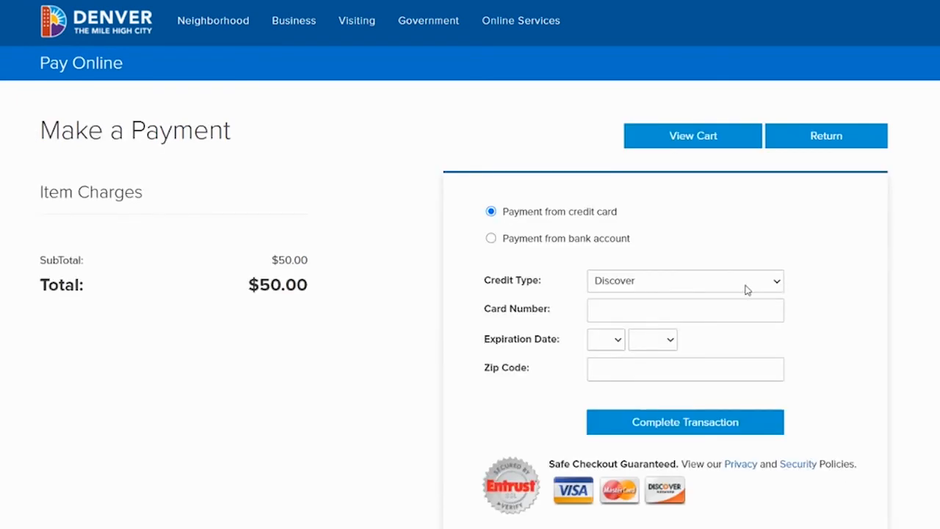
Choose Visa Card as the credit type and enter the card number.
click(747, 286)
click(636, 325)
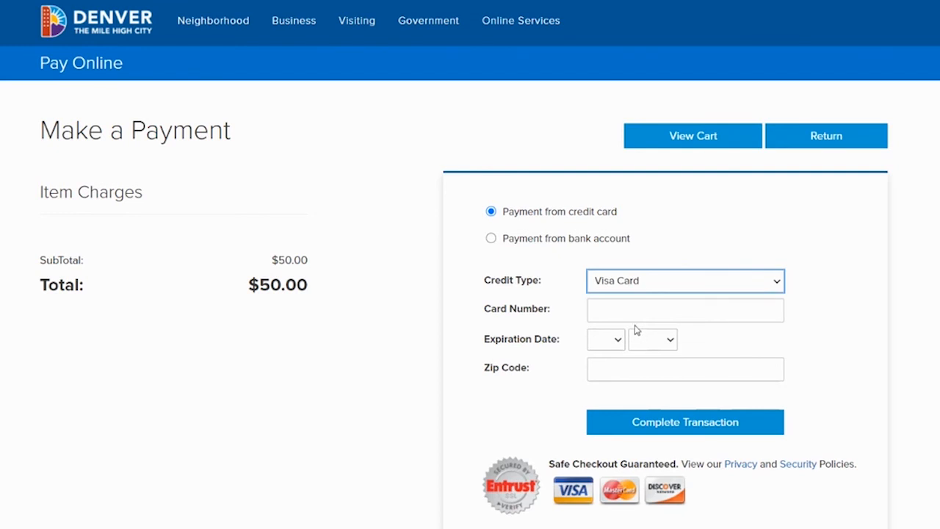
click(623, 311)
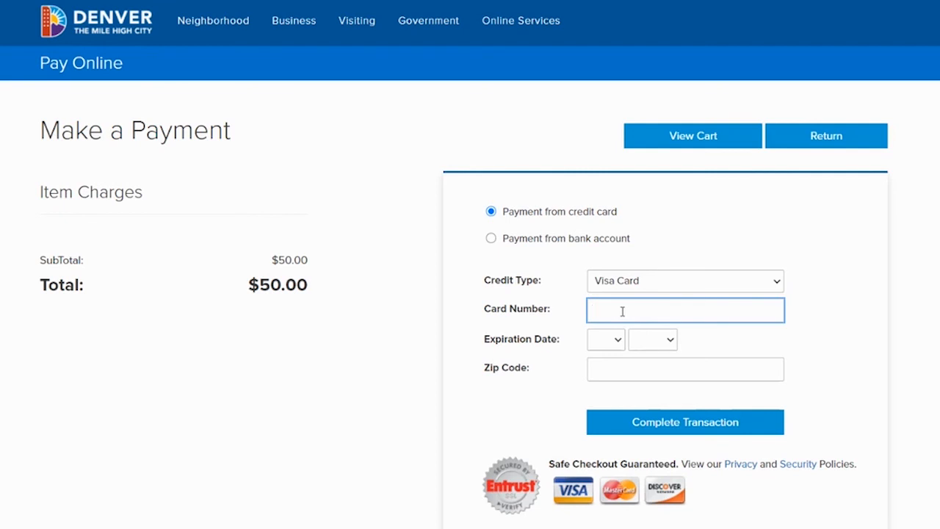
text(4111111111111111)
Set the card's expiration date to 04/2036, enter the billing zip code and complete the transaction.
click(612, 343)
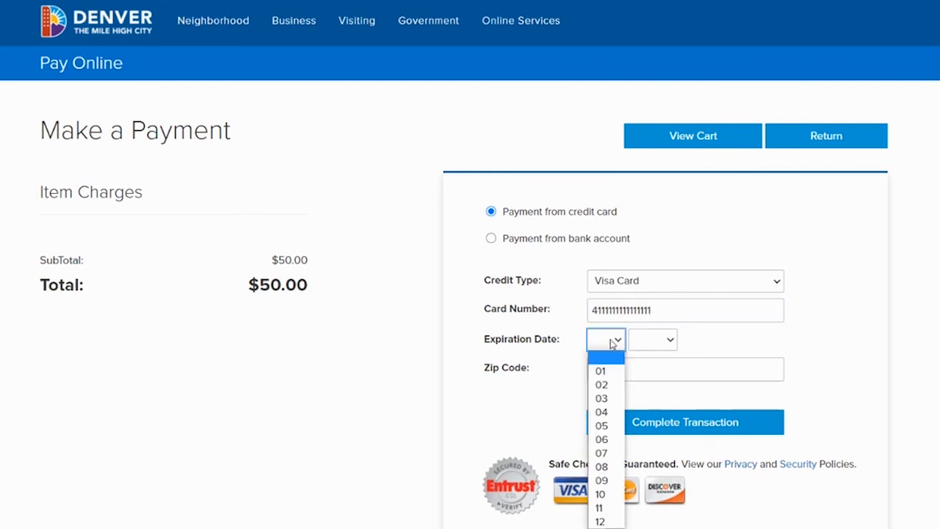
click(601, 412)
click(657, 341)
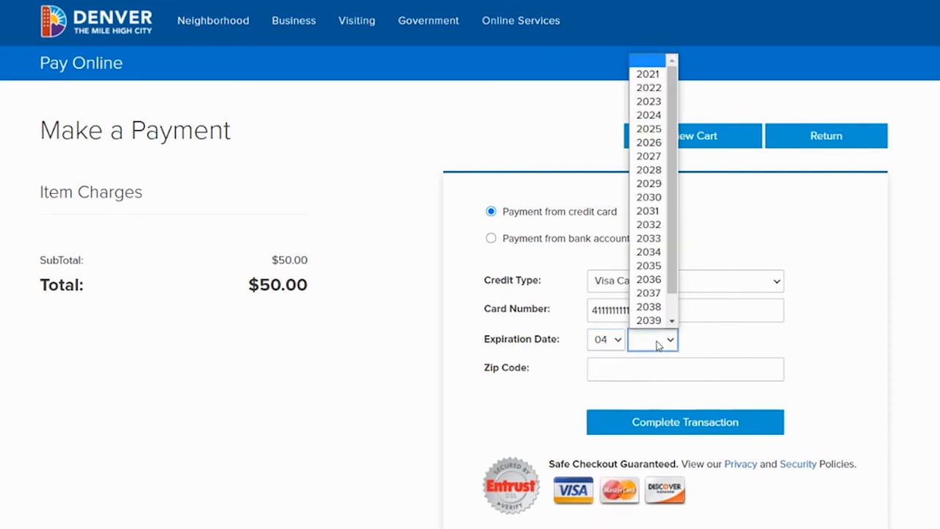
click(659, 281)
click(603, 365)
text(80202)
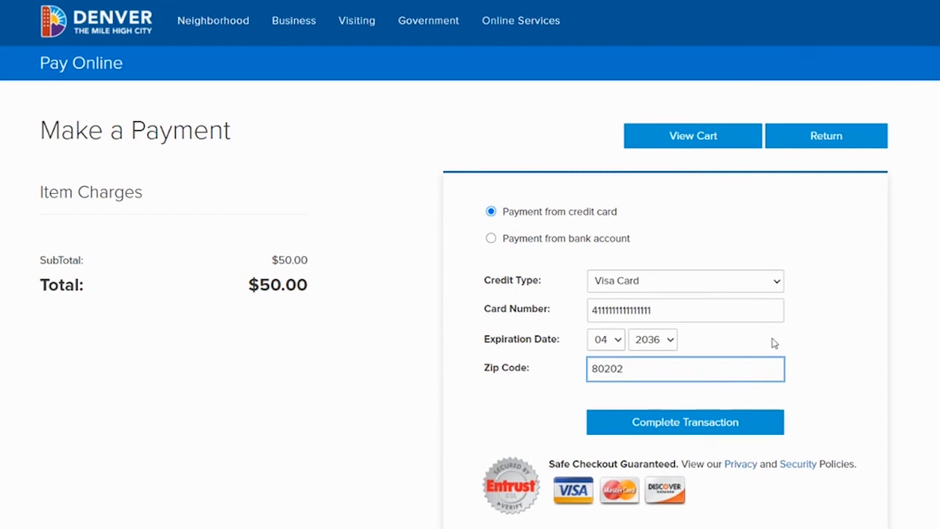
click(661, 430)
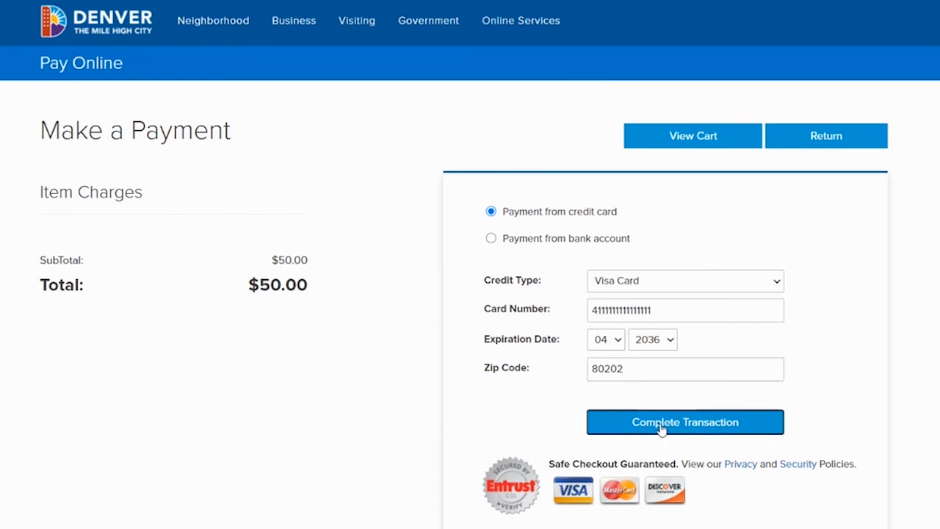